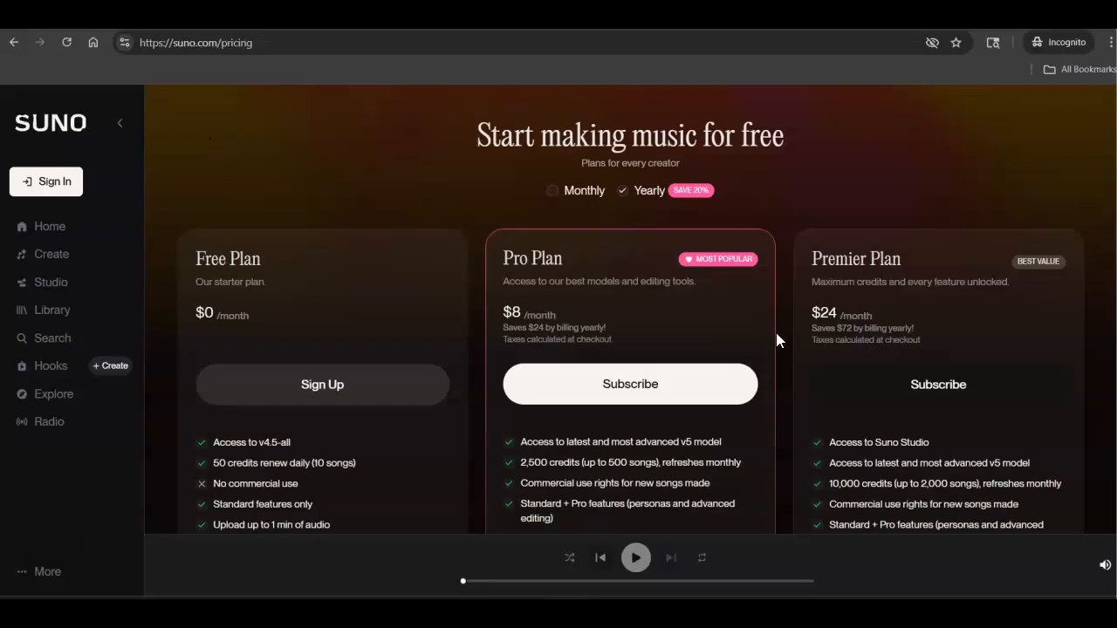
# Compare the features of the Free, Pro and Premier plans on the pricing page
pyautogui.scroll(-1, 775, 340)
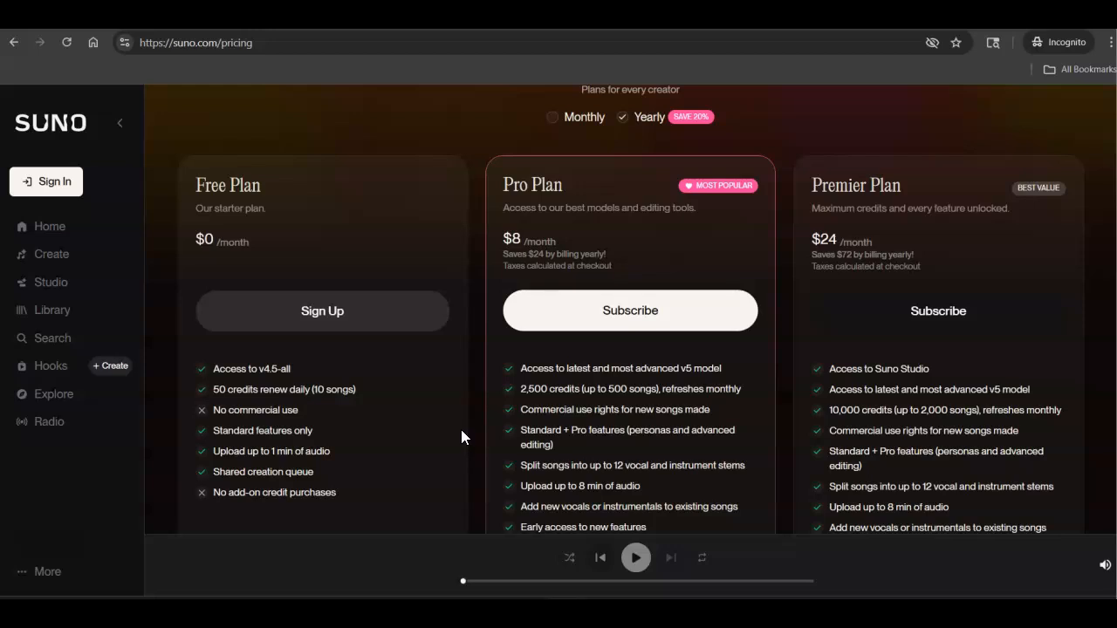
pyautogui.scroll(-1, 412, 437)
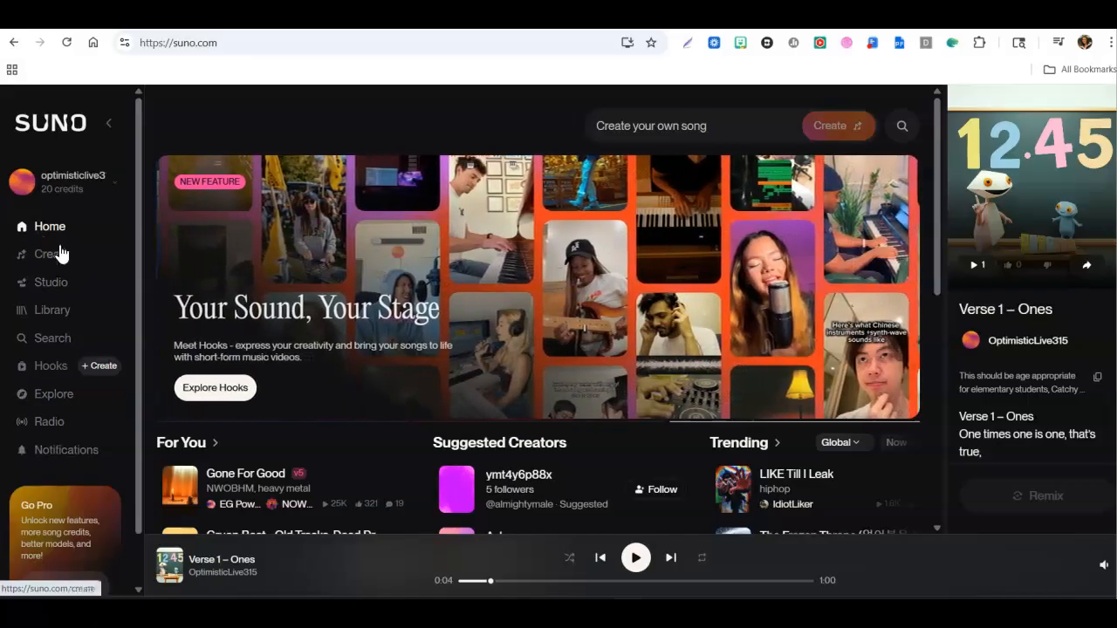
# Open the song library and look over the additional options available for the first "Verse 1 – Ones" song
pyautogui.click(58, 314)
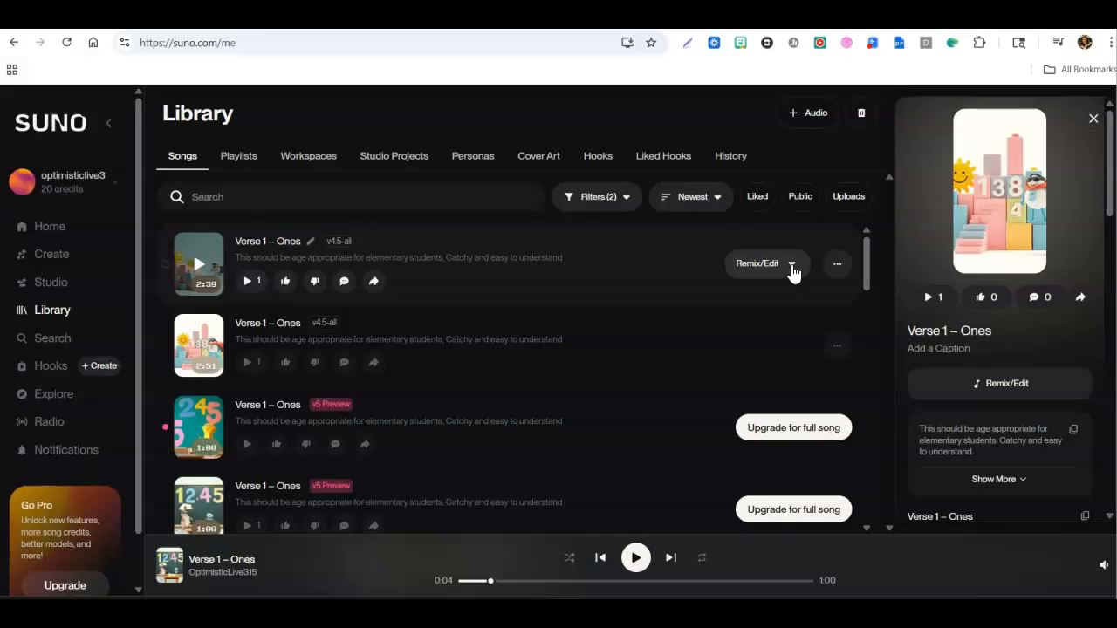
pyautogui.click(837, 266)
pyautogui.moveTo(748, 487)
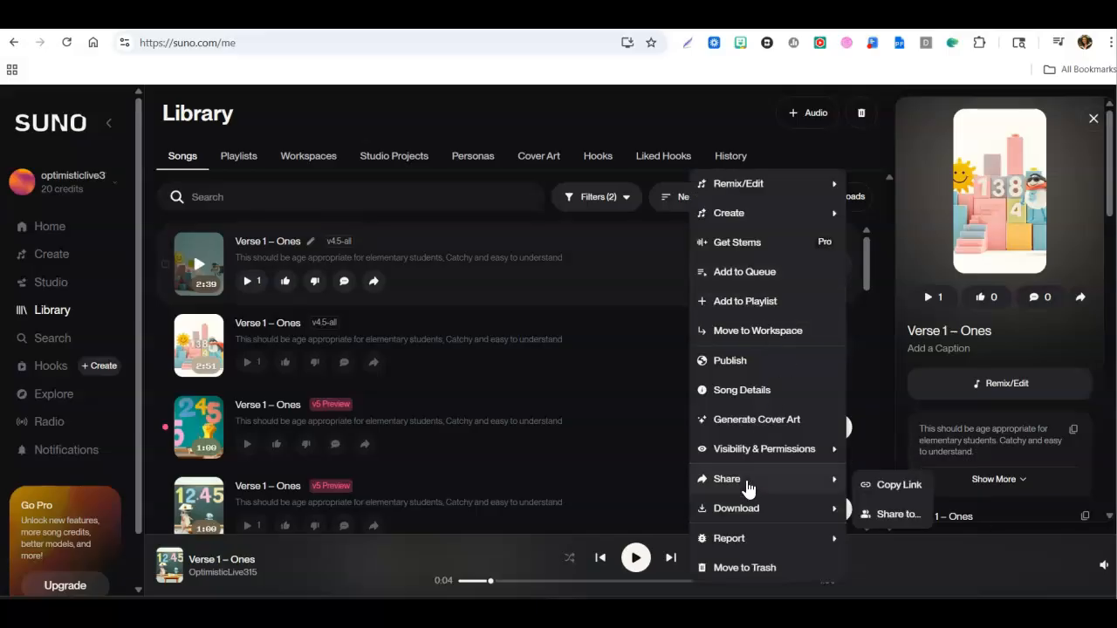
pyautogui.click(482, 126)
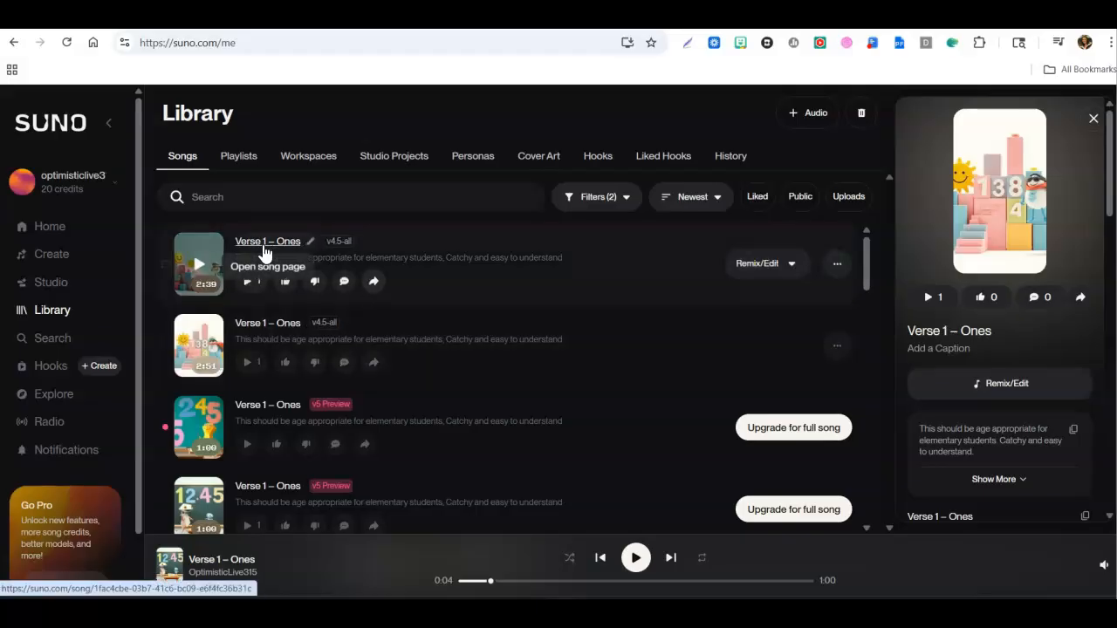
# Browse the previously created songs in the library, down to the Water Cycle songs and back
pyautogui.scroll(-3, 273, 288)
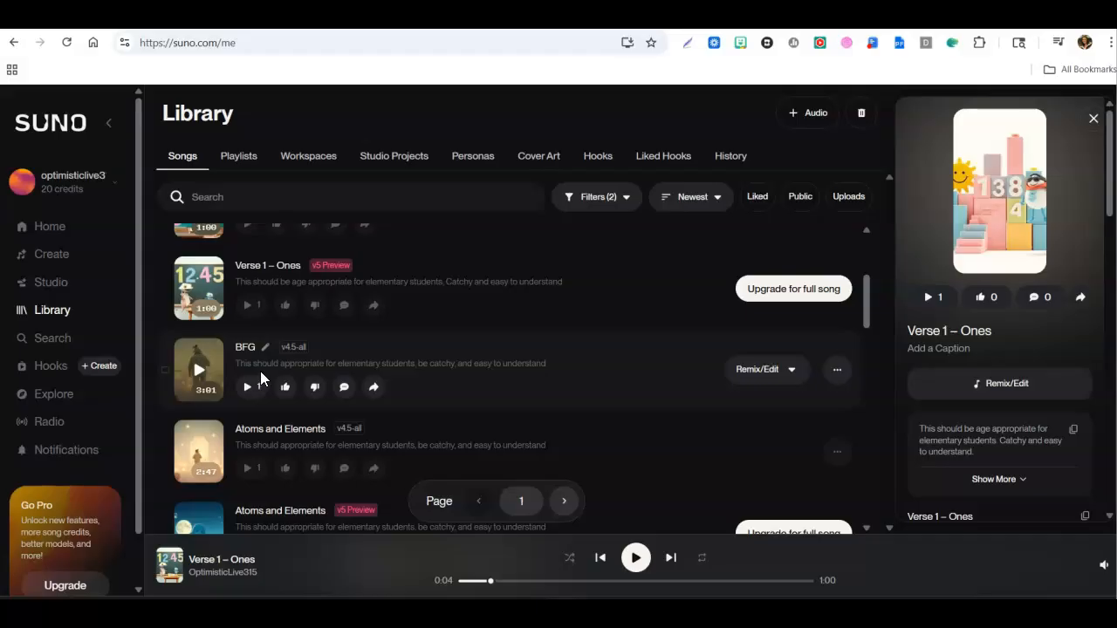
pyautogui.scroll(-2, 261, 374)
pyautogui.scroll(-2, 261, 378)
pyautogui.scroll(-1, 262, 397)
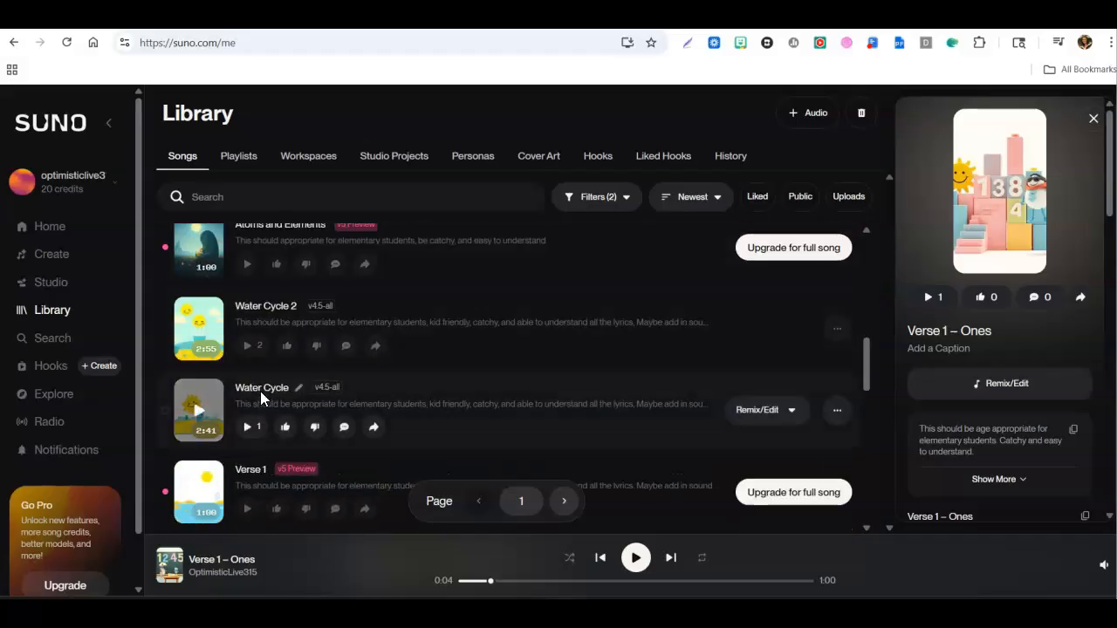
pyautogui.scroll(6, 288, 395)
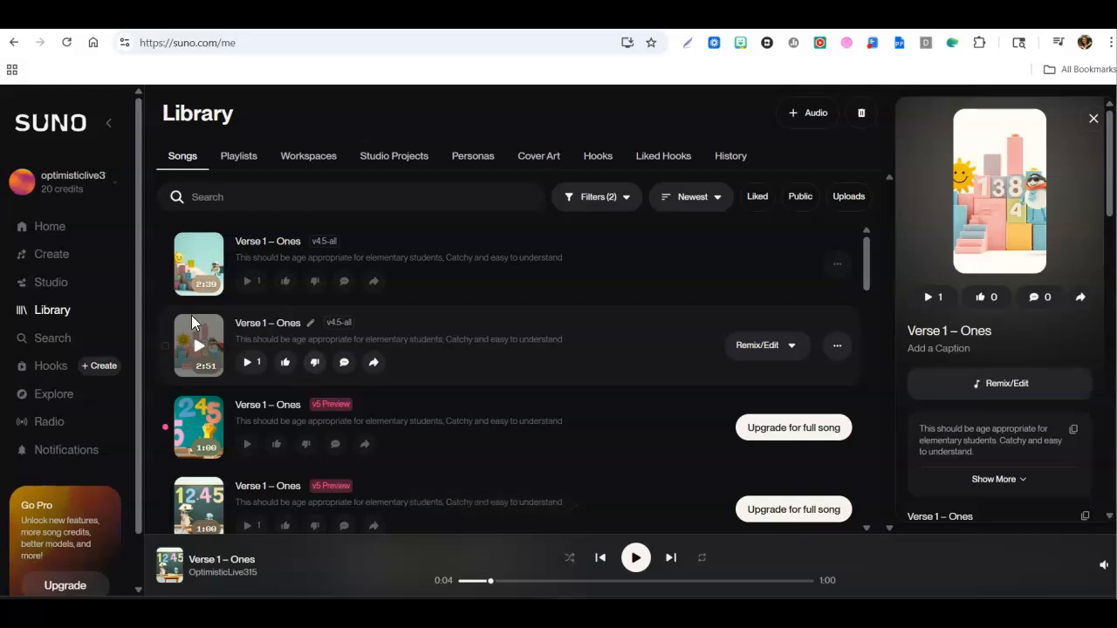
# Open the page for creating a new song
pyautogui.click(52, 254)
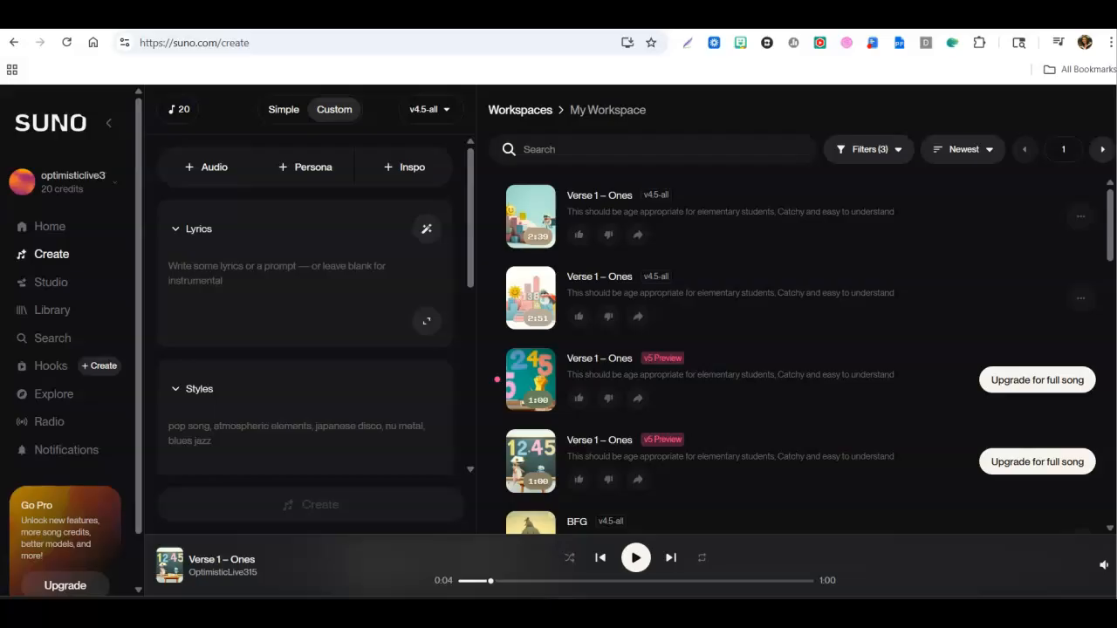
# Switch to ChatGPT and request Suno song lyrics about continents and oceans for 3rd grade students, with a catchy chorus and about 2 minutes long
pyautogui.click(755, 16)
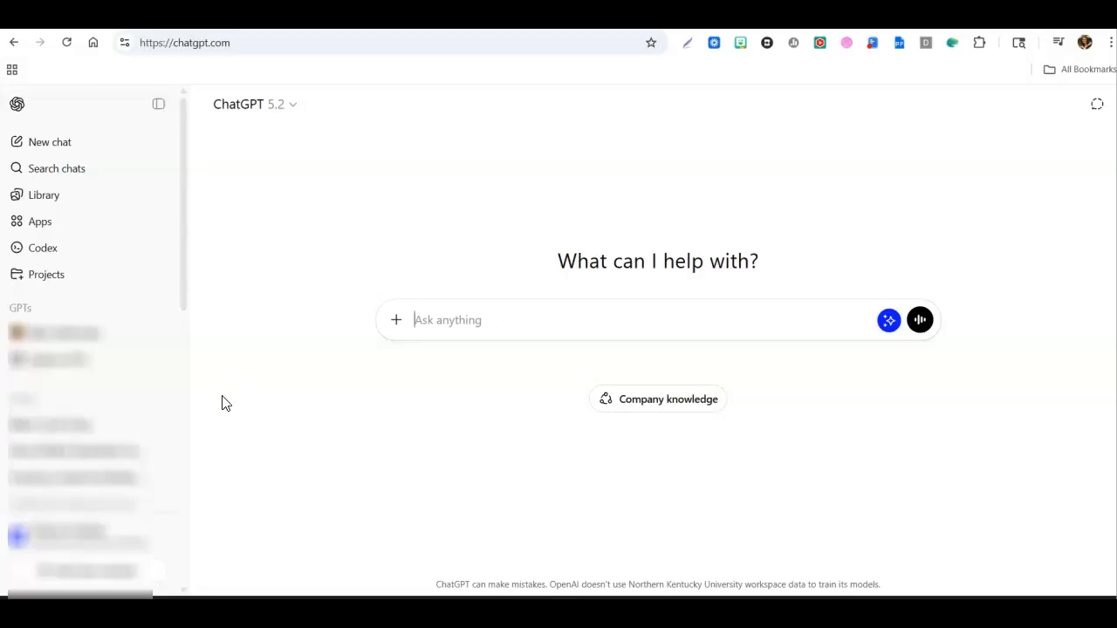
pyautogui.write('I am creating an AI song in Suno for my students. Write song lyrics about <subject> for <grade level> students. The lyrics should include a catchy chorus and meaningful verses that reflect the theme and are engaging for this audience. Keep the language simple and age-appropriate. The song should be about 2 minutes in length.')
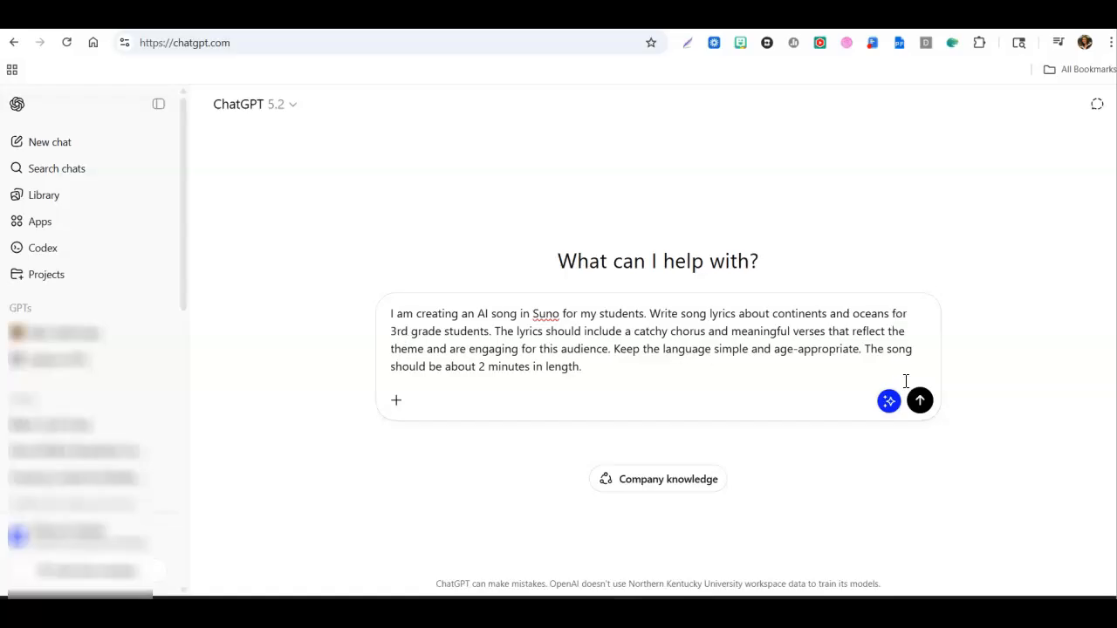
pyautogui.click(921, 403)
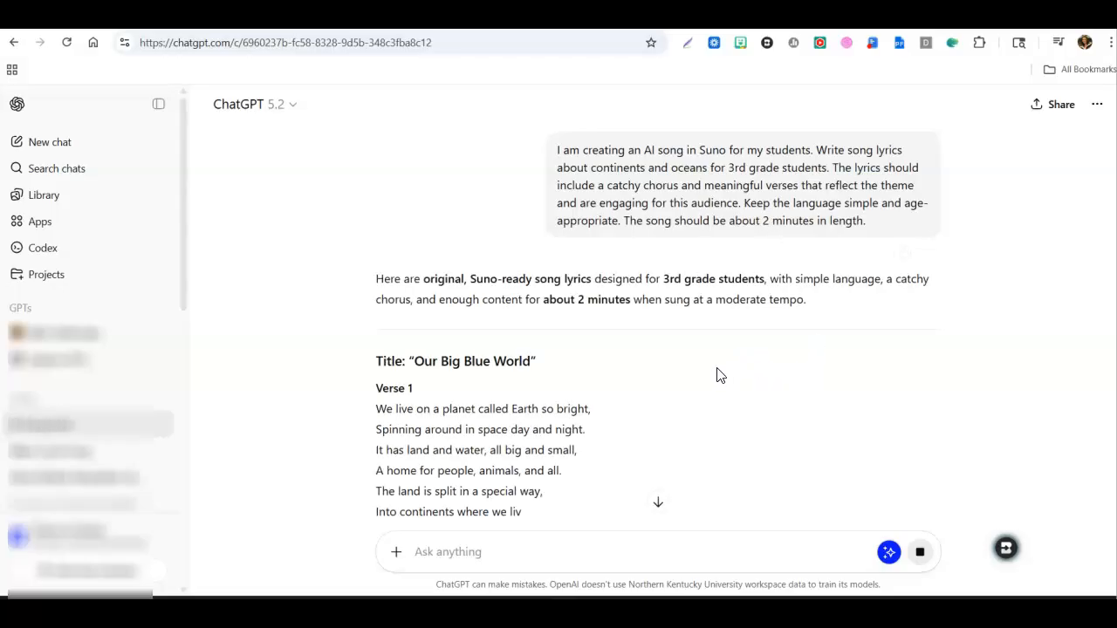
# Read through the generated "Our Big Blue World" lyrics and copy them from Verse 1 through the Final Chorus
pyautogui.scroll(-1, 715, 368)
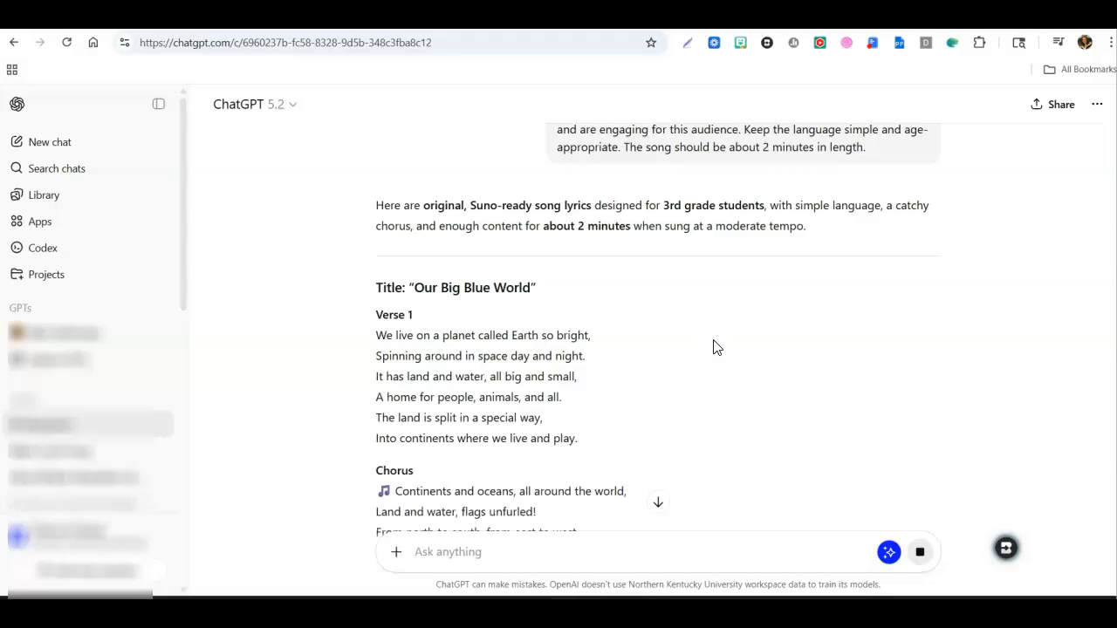
pyautogui.scroll(-1, 713, 347)
pyautogui.scroll(-2, 713, 347)
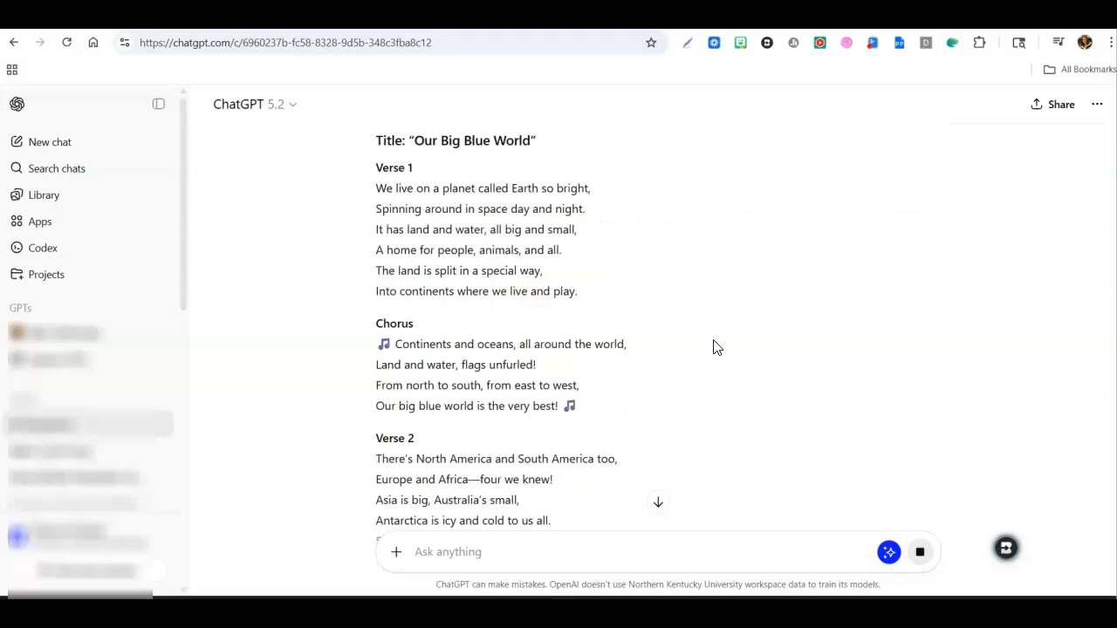
pyautogui.scroll(-1, 713, 347)
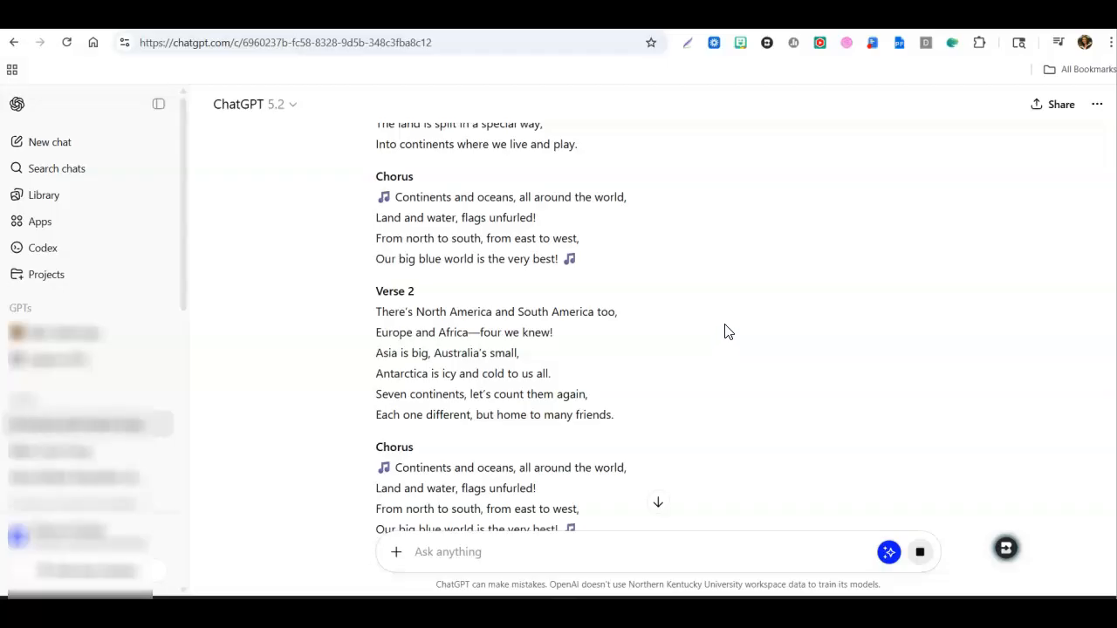
pyautogui.scroll(-2, 724, 332)
pyautogui.scroll(-2, 724, 332)
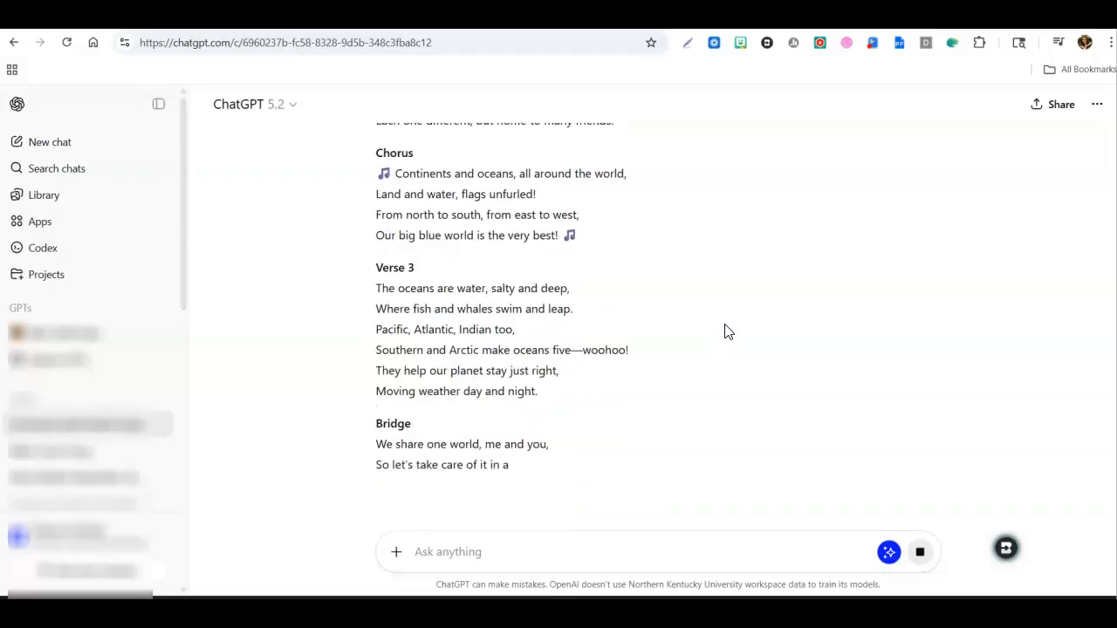
pyautogui.scroll(-1, 724, 332)
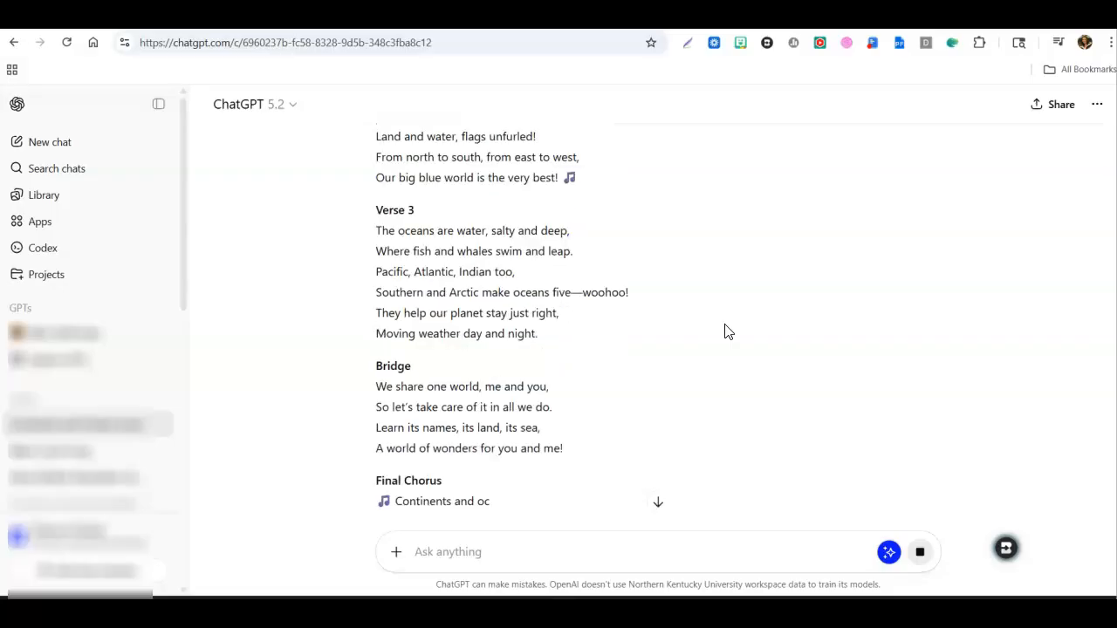
pyautogui.scroll(-1, 724, 331)
pyautogui.scroll(-1, 724, 332)
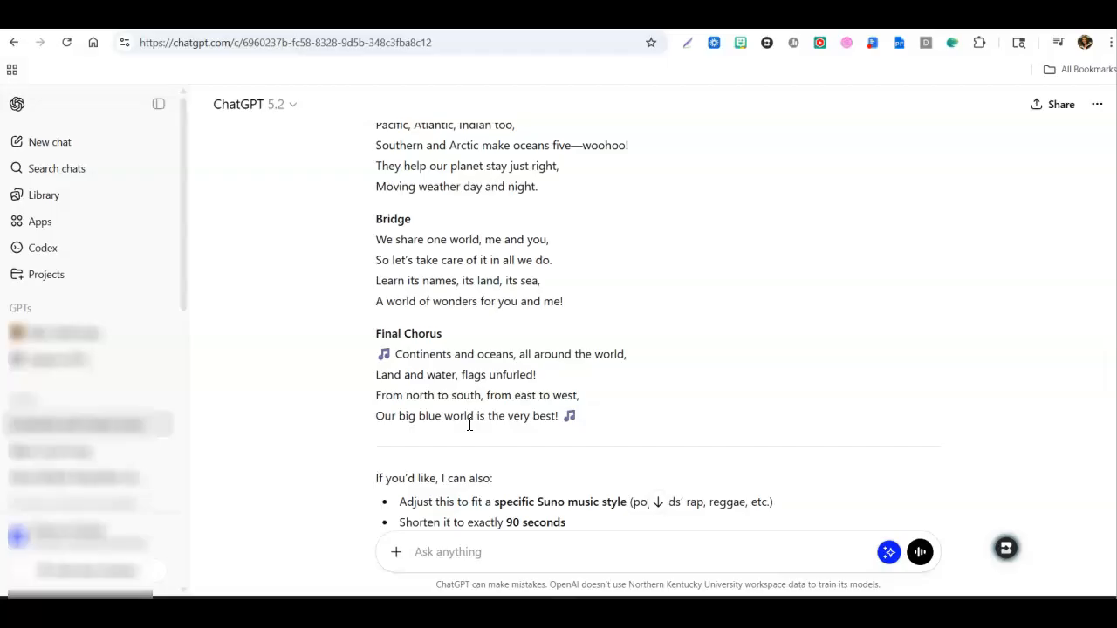
pyautogui.moveTo(584, 421); pyautogui.dragTo(366, 193)
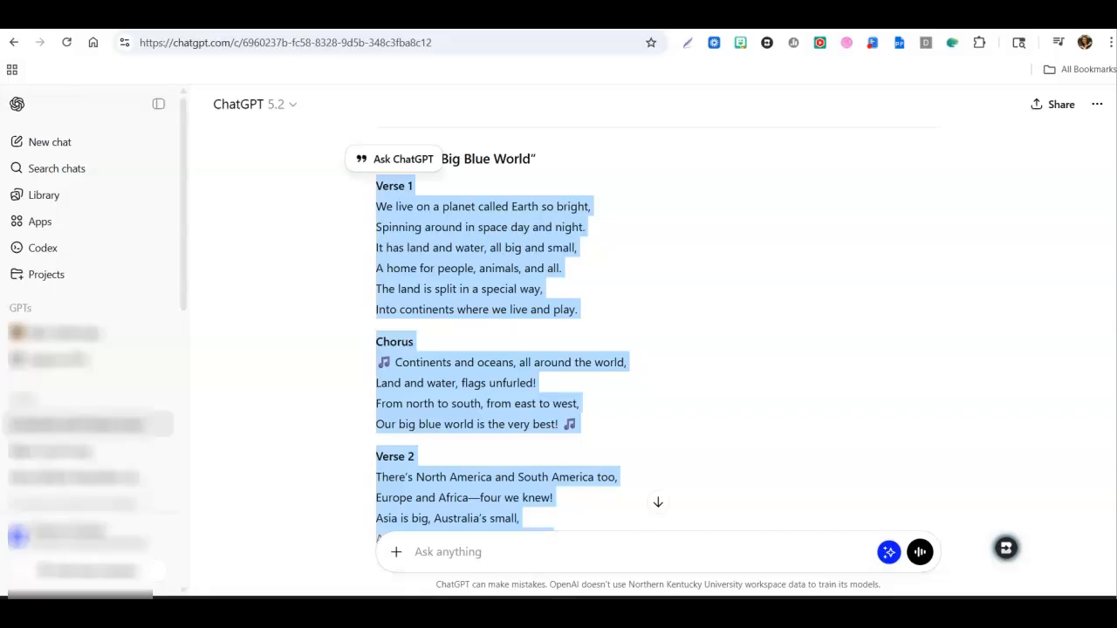
# Ask ChatGPT for a second version of the lyrics and read through it
pyautogui.click(459, 553)
pyautogui.write('C')
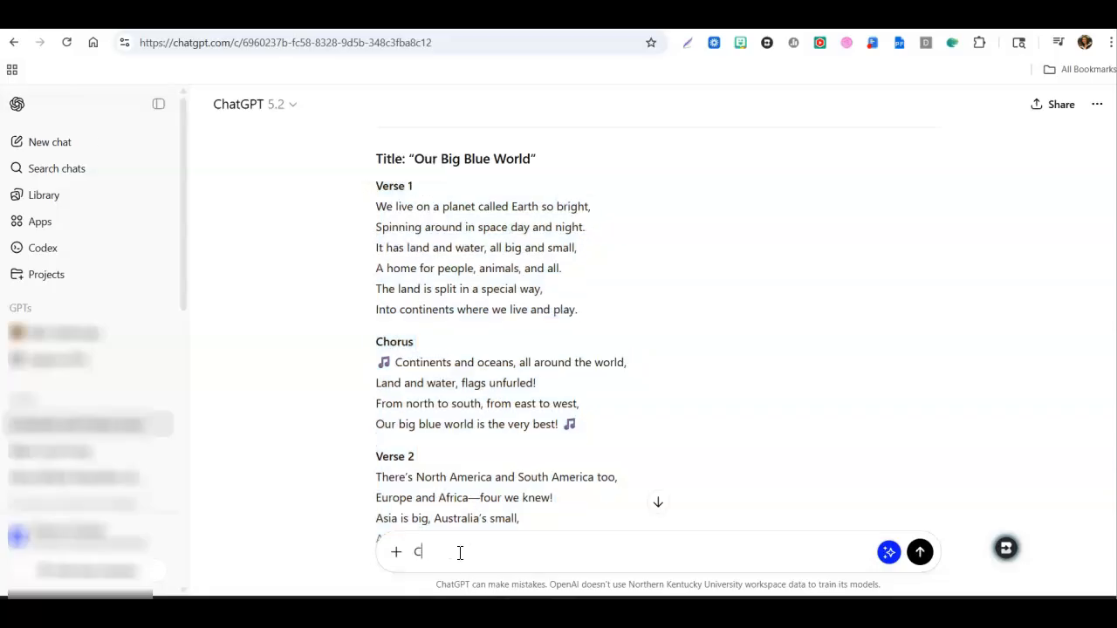
pyautogui.write('an I have a second verison?')
pyautogui.press('Return')
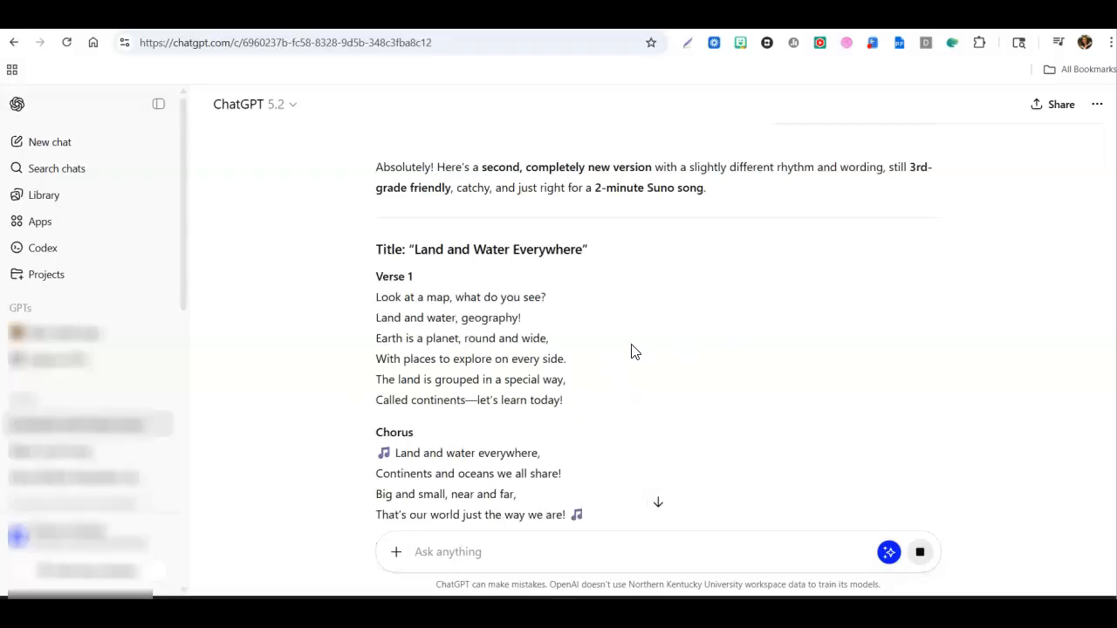
pyautogui.scroll(-3, 633, 346)
pyautogui.scroll(-1, 638, 339)
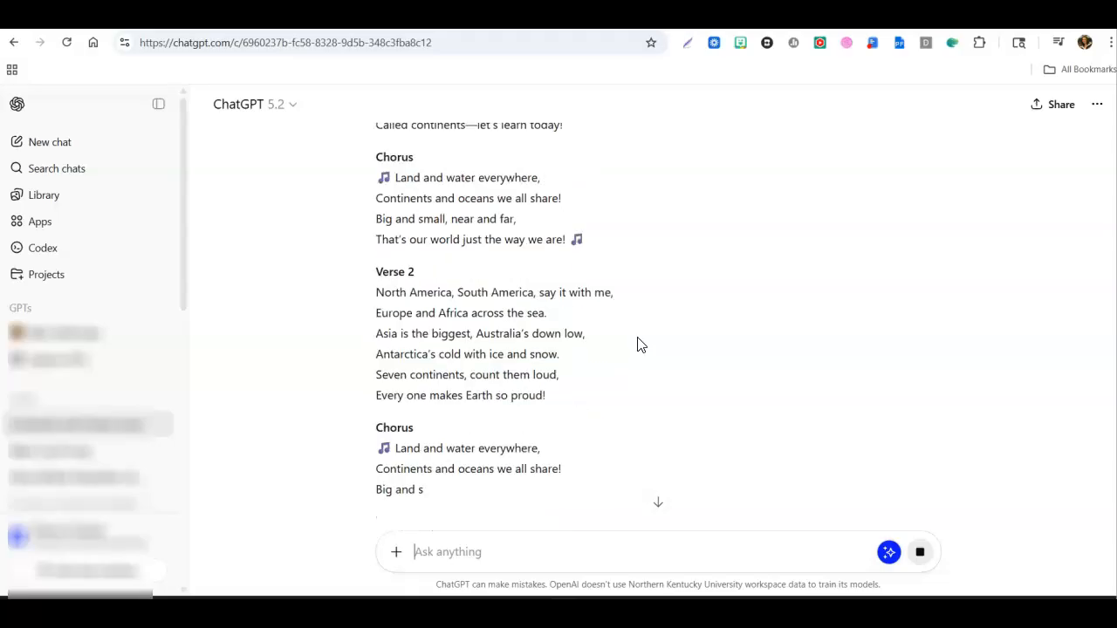
pyautogui.scroll(-1, 638, 344)
pyautogui.scroll(-1, 642, 342)
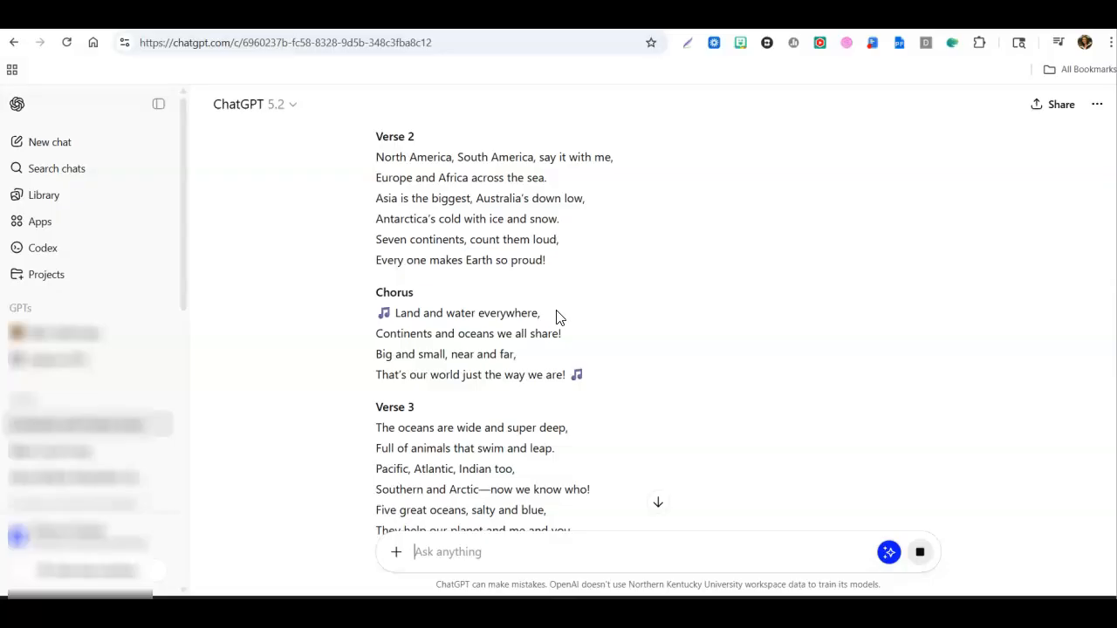
pyautogui.scroll(-2, 558, 316)
# Switch back to Suno and paste the copied "Our Big Blue World" lyrics as the song's lyrics
pyautogui.click(597, 18)
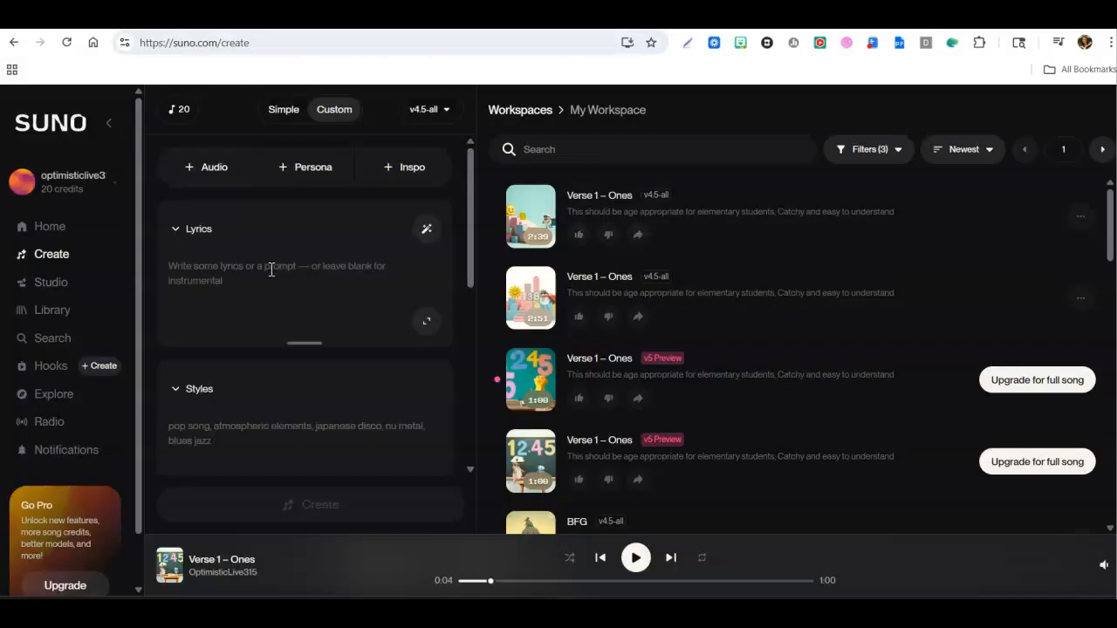
pyautogui.click(226, 276)
pyautogui.hotkey('ctrl', 'v')
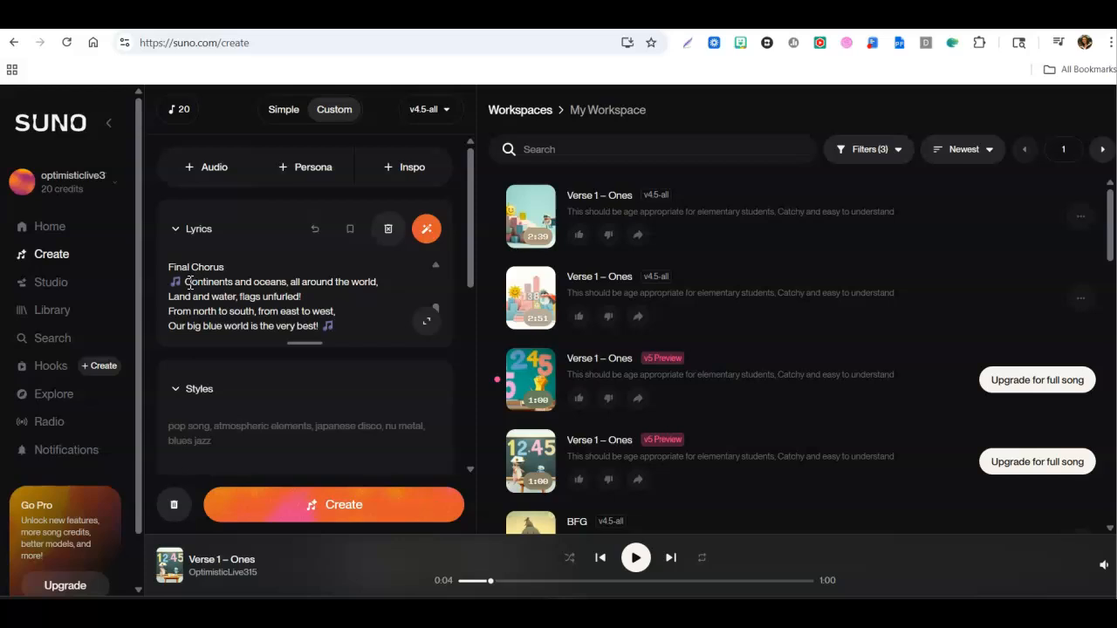
# Remove the music note emojis from the Final Chorus in the lyrics
pyautogui.click(189, 283)
pyautogui.press('BackSpace')
pyautogui.press('BackSpace')
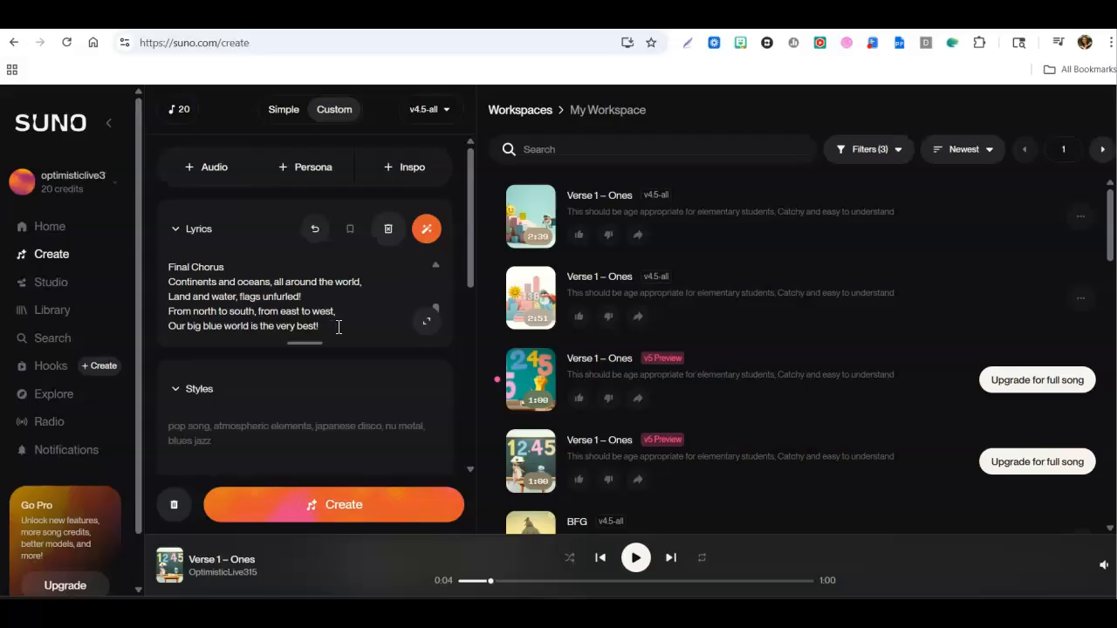
# Remove the music note emojis from the Chorus that precedes Verse 3
pyautogui.scroll(-1, 270, 295)
pyautogui.scroll(5, 274, 295)
pyautogui.scroll(2, 284, 297)
pyautogui.click(185, 311)
pyautogui.press('BackSpace')
pyautogui.press('BackSpace')
pyautogui.scroll(-1, 346, 327)
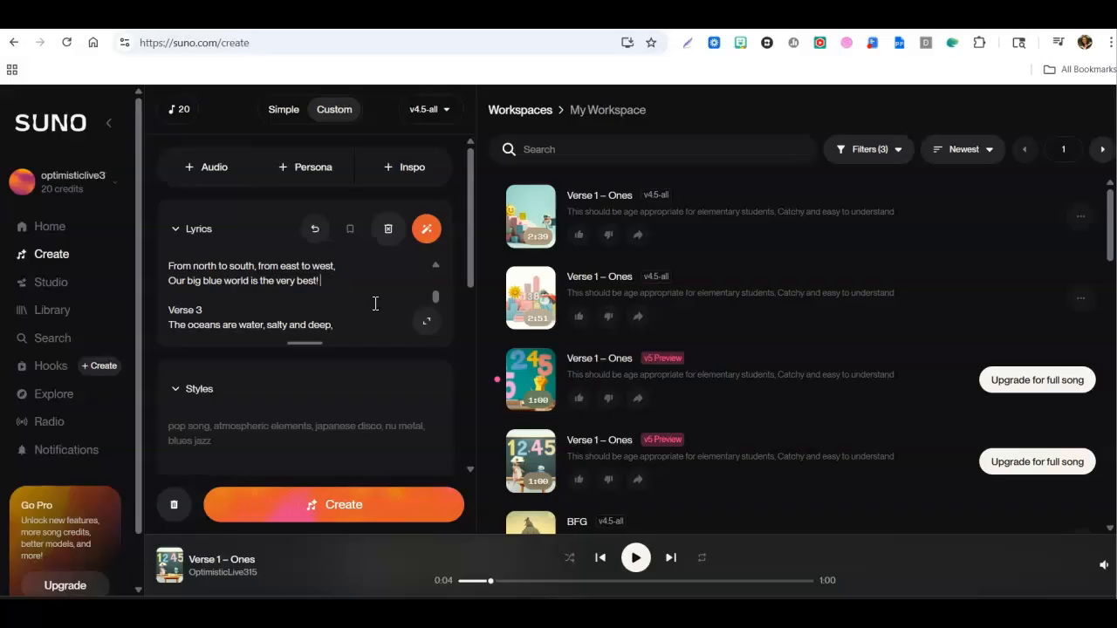
# Remove the music note emoji before "Continents and oceans" in the first Chorus
pyautogui.moveTo(434, 295); pyautogui.dragTo(436, 283)
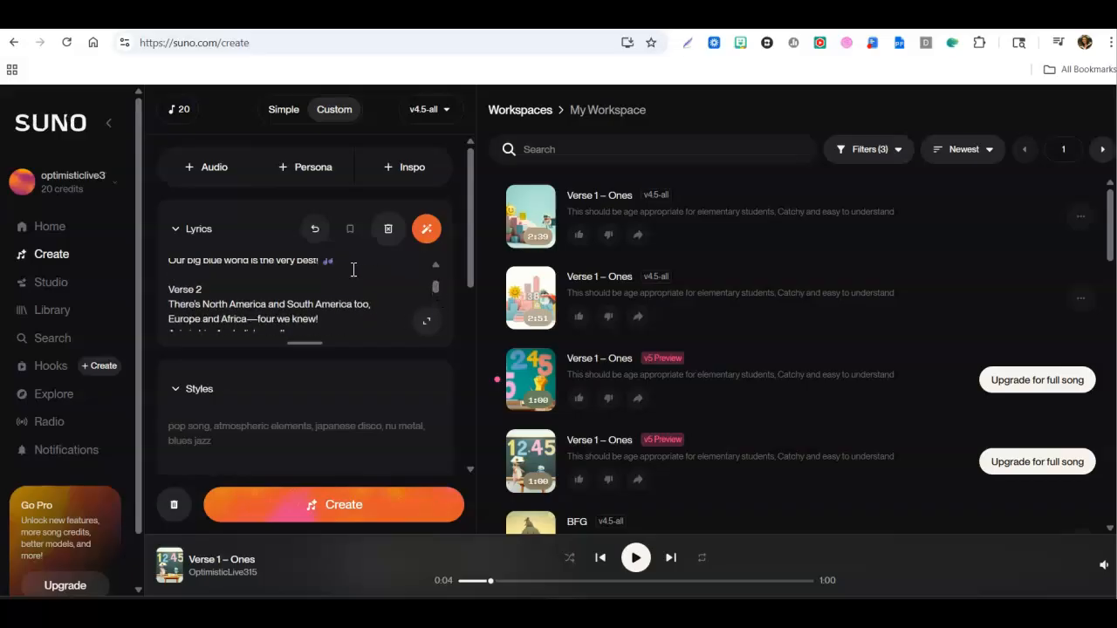
pyautogui.scroll(1, 330, 276)
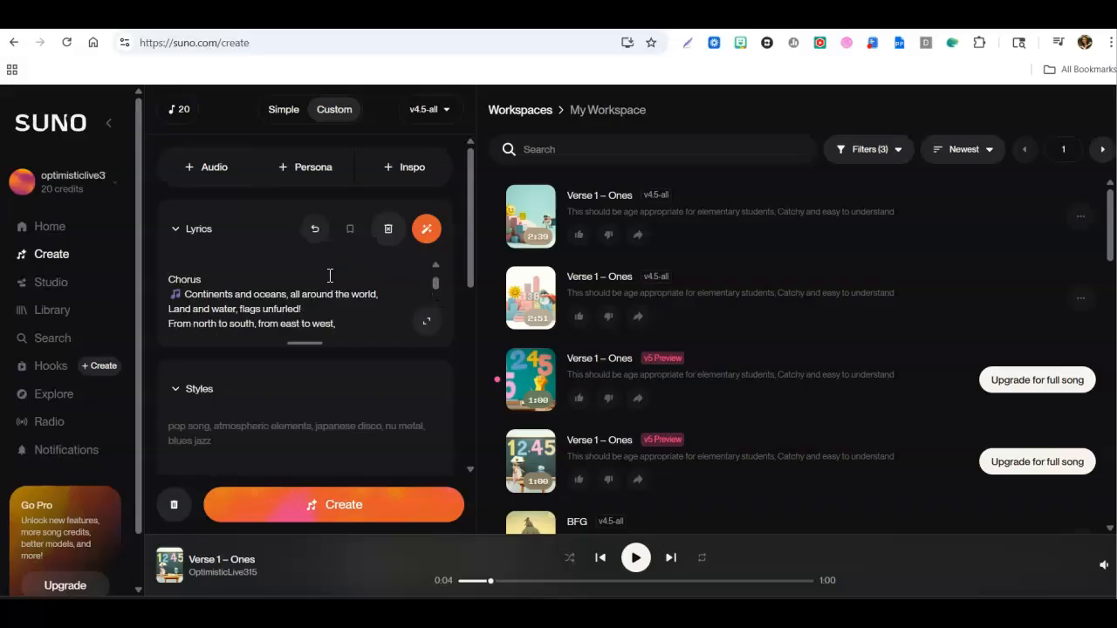
pyautogui.press('BackSpace')
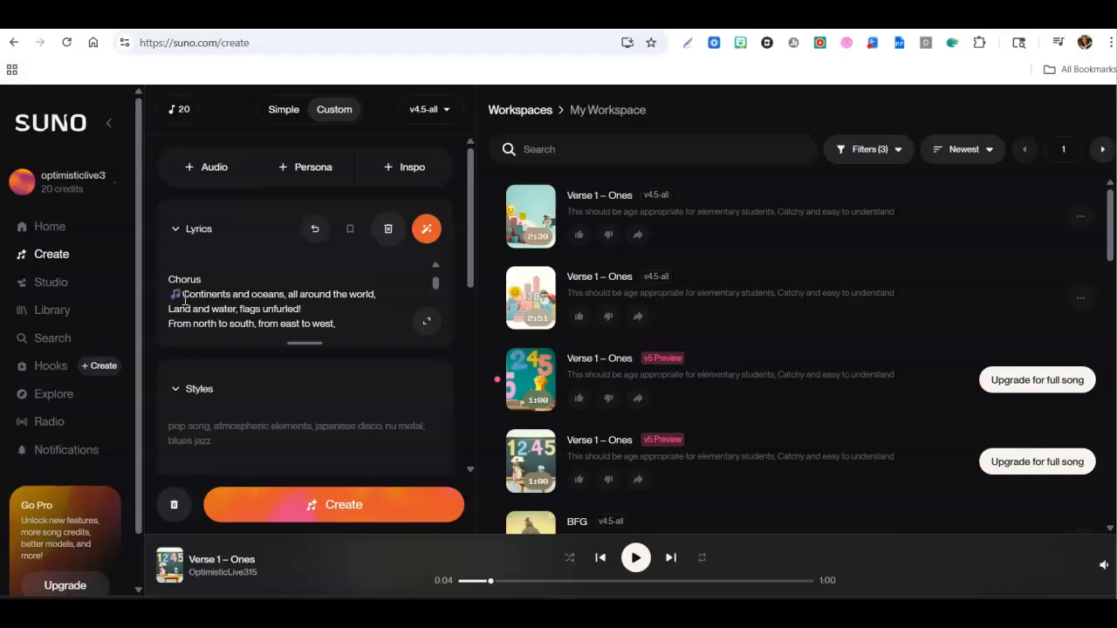
pyautogui.press('BackSpace')
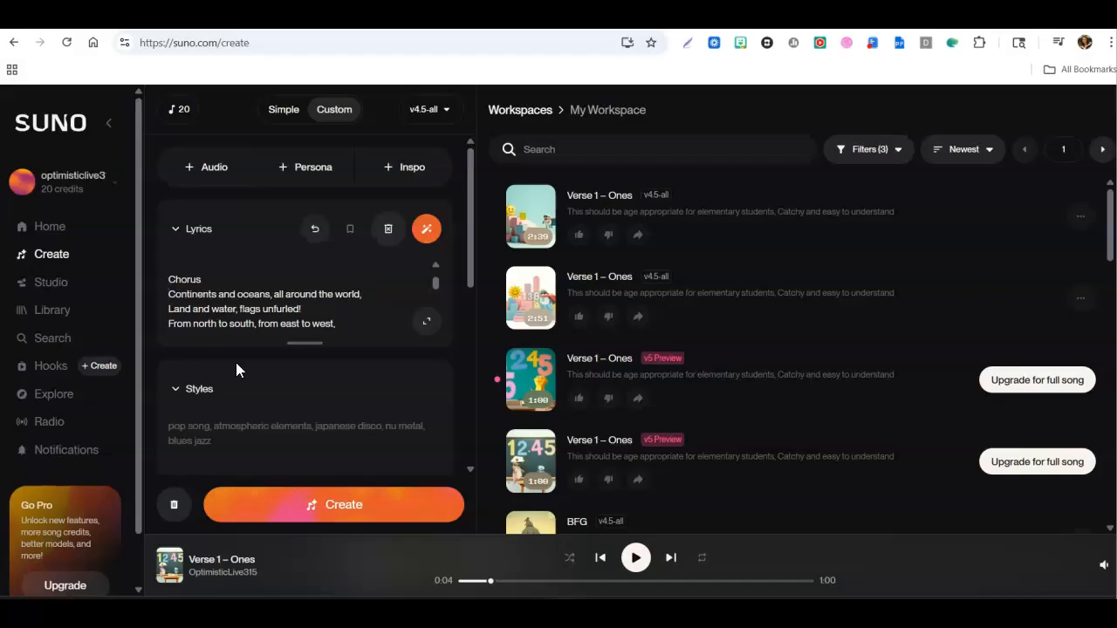
# Set the song style to "make this suitable for elementary students. Make this catchy and easy to understand." and create the song
pyautogui.click(233, 427)
pyautogui.write('ma')
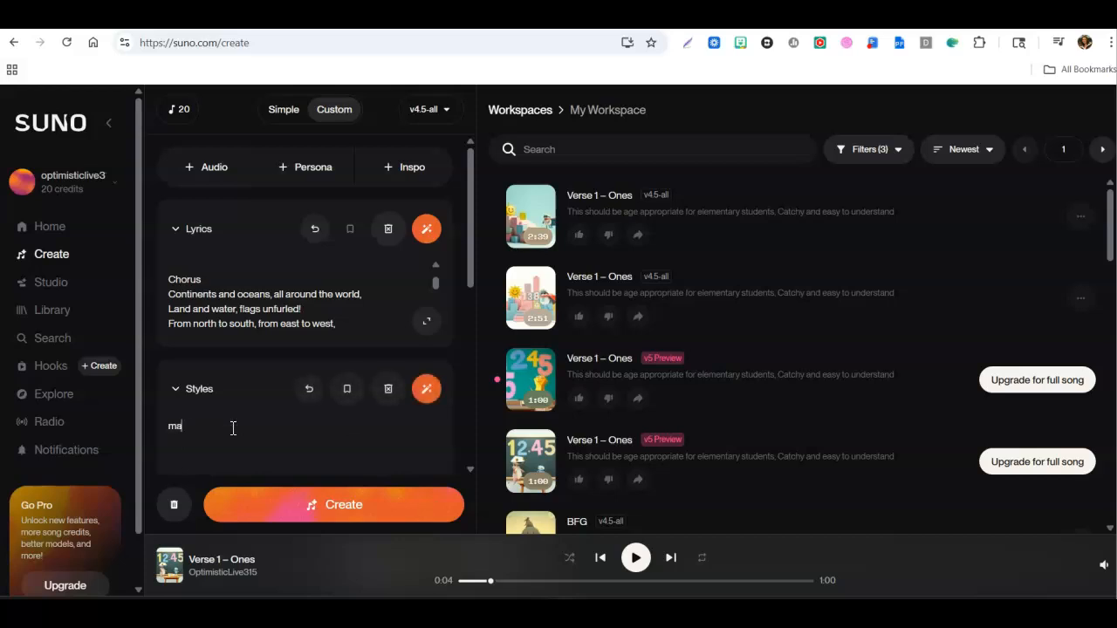
pyautogui.write('ke this sutiab')
pyautogui.write('able ')
pyautogui.write('for elementary ')
pyautogui.write('students')
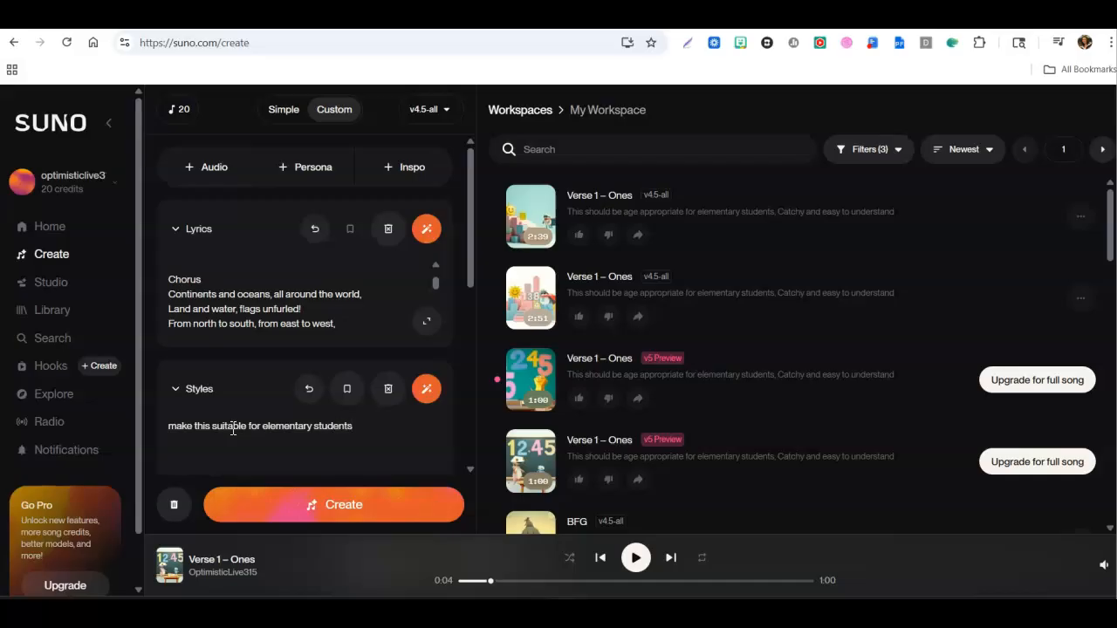
pyautogui.write('. Make this catchy and easy to understand')
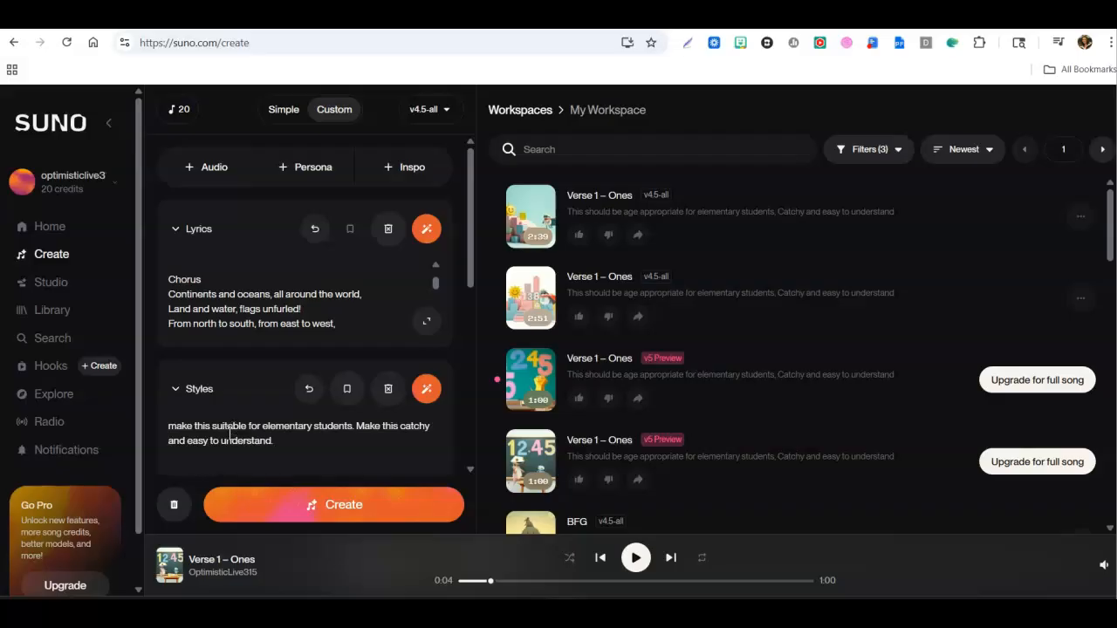
pyautogui.click(305, 511)
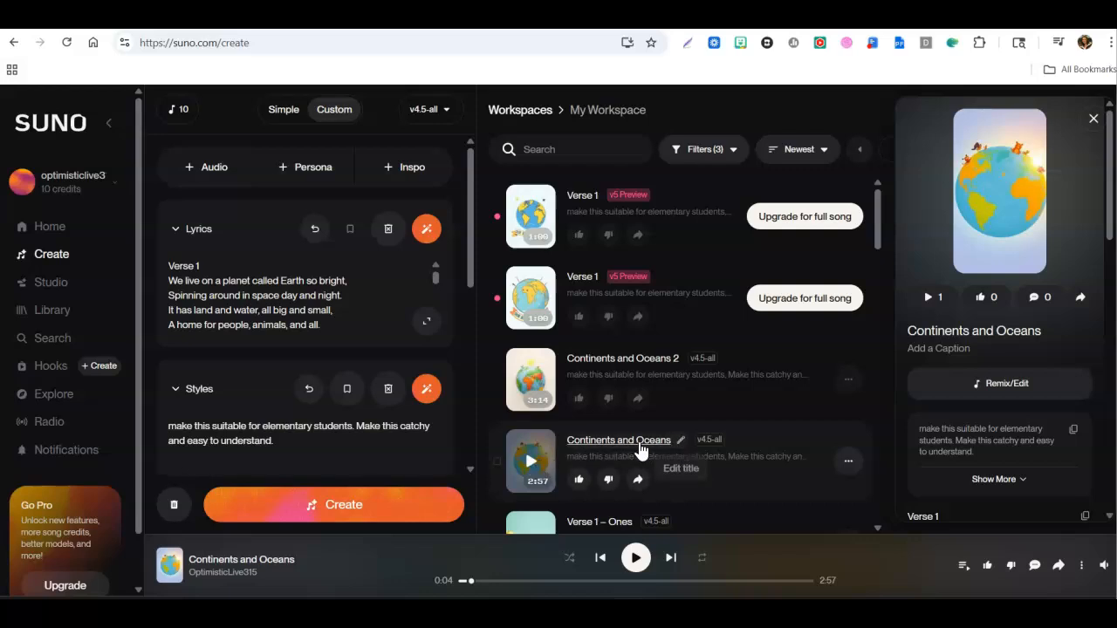
# Open the title of the 2:57 song for editing and confirm it as "Continents and Oceans"
pyautogui.click(677, 441)
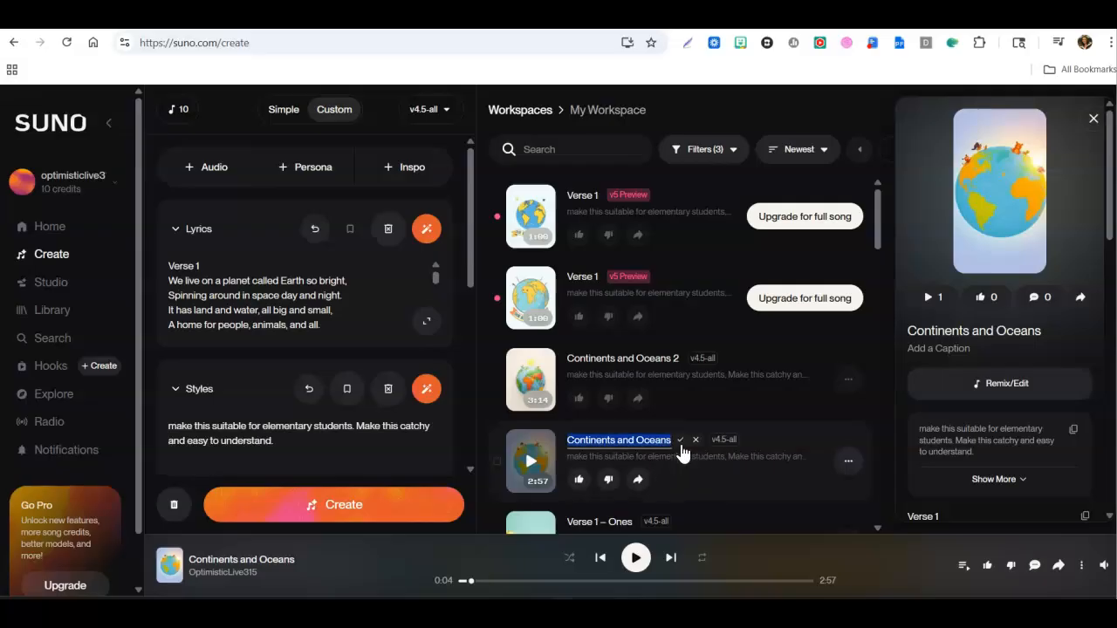
pyautogui.click(601, 441)
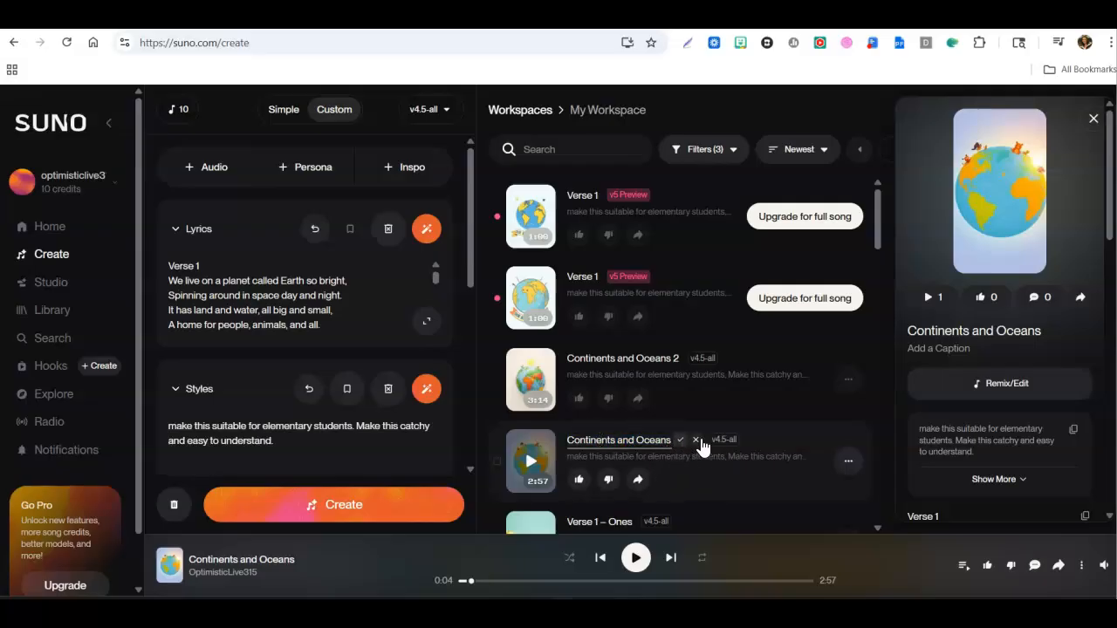
pyautogui.click(679, 441)
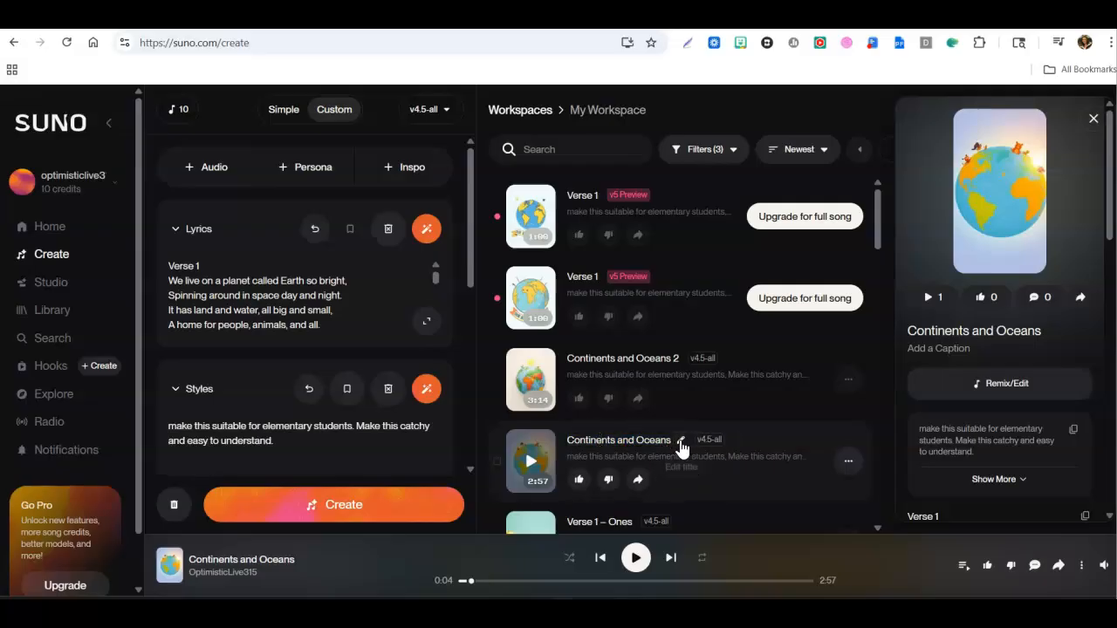
# Listen to part of the "Continents and Oceans" song and pause it
pyautogui.click(534, 464)
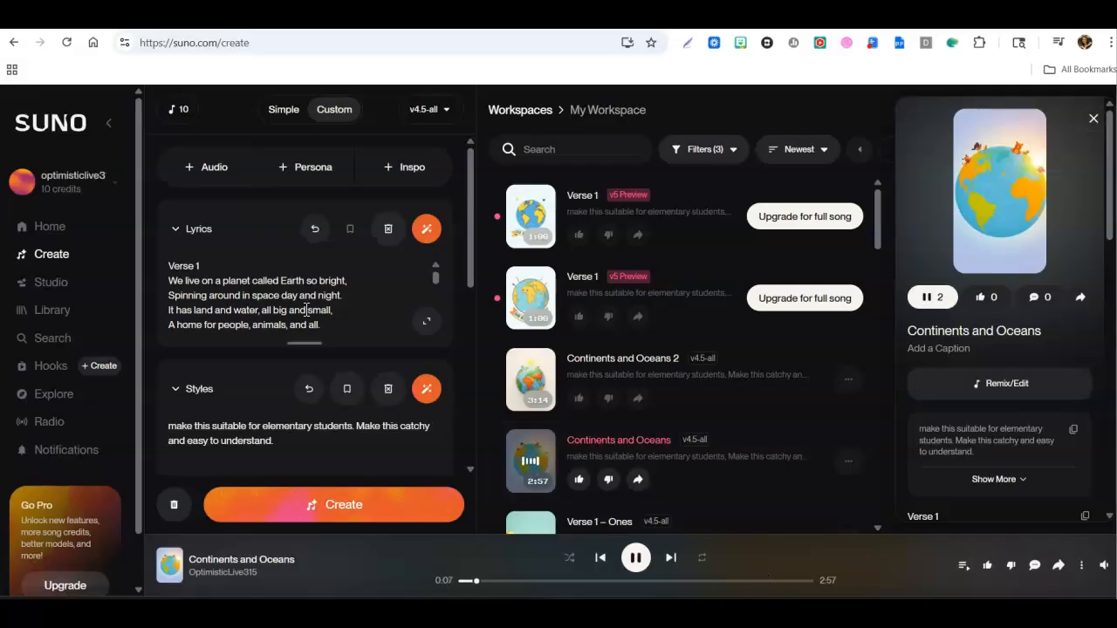
pyautogui.moveTo(486, 584); pyautogui.dragTo(428, 575)
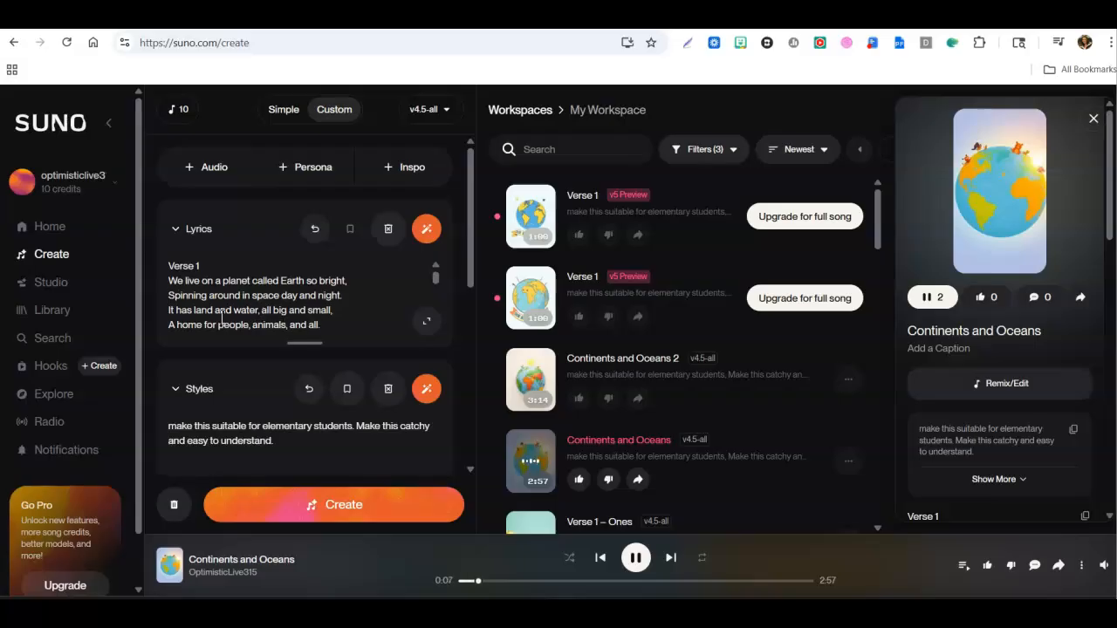
pyautogui.click(636, 558)
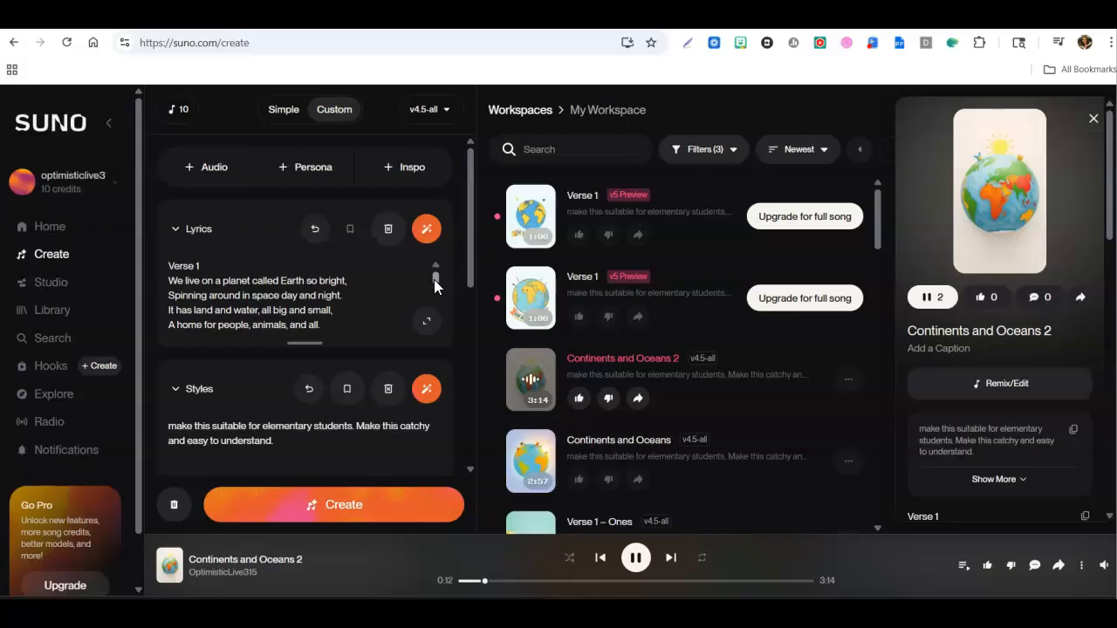
# Follow the lyrics while "Continents and Oceans 2" plays, skip ahead to 1:17, and pause playback
pyautogui.moveTo(433, 279); pyautogui.dragTo(434, 282)
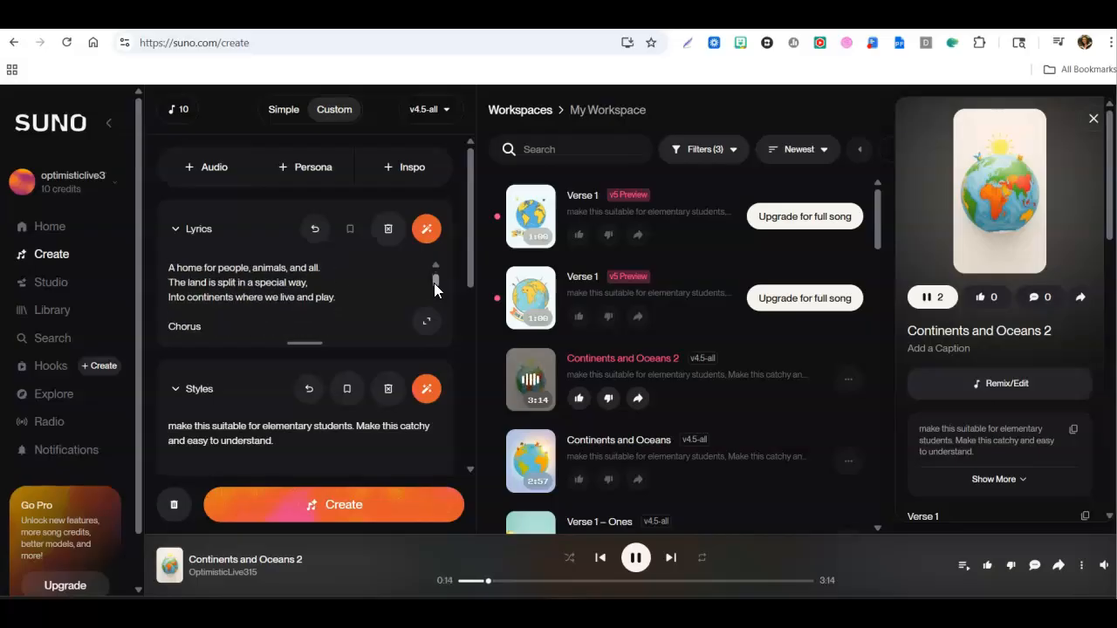
pyautogui.click(594, 580)
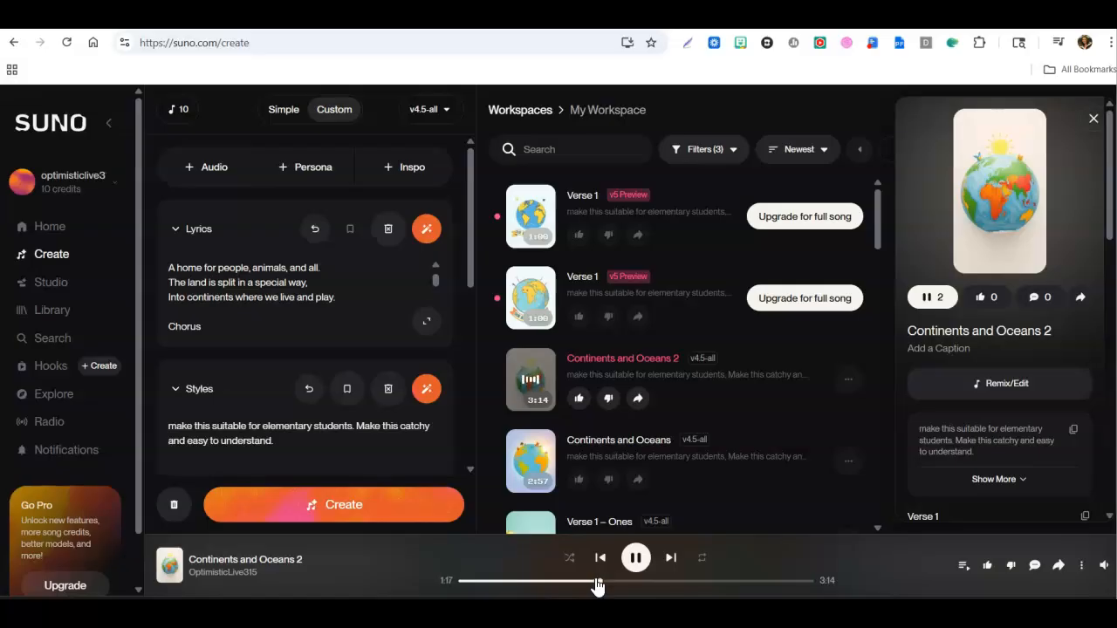
pyautogui.click(635, 557)
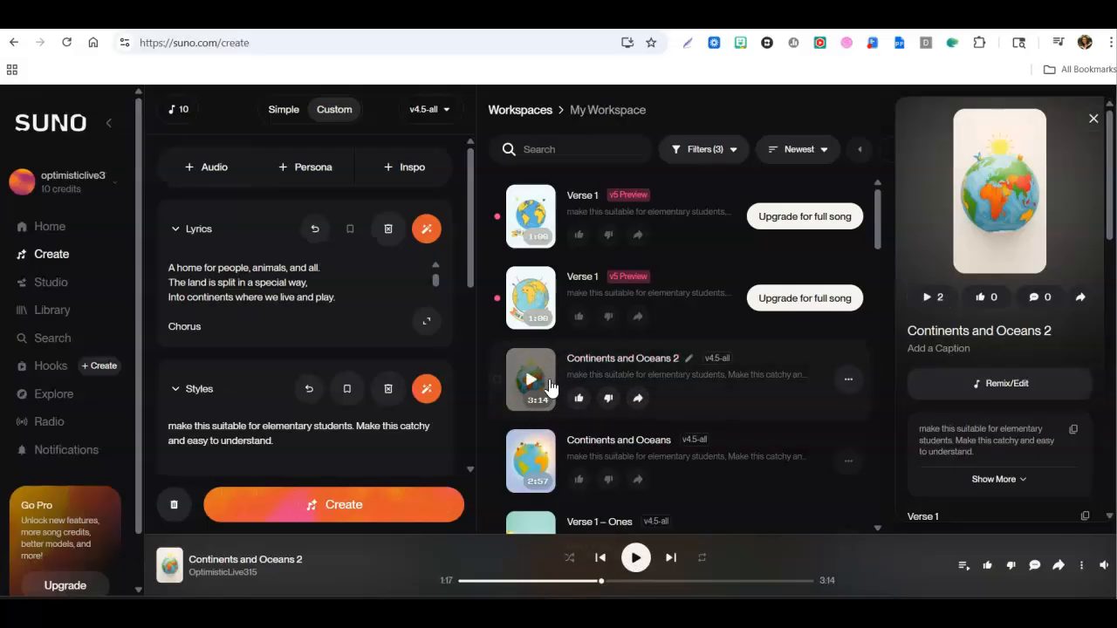
# Review the available actions for "Continents and Oceans 2", including its sharing options, and close them
pyautogui.click(848, 378)
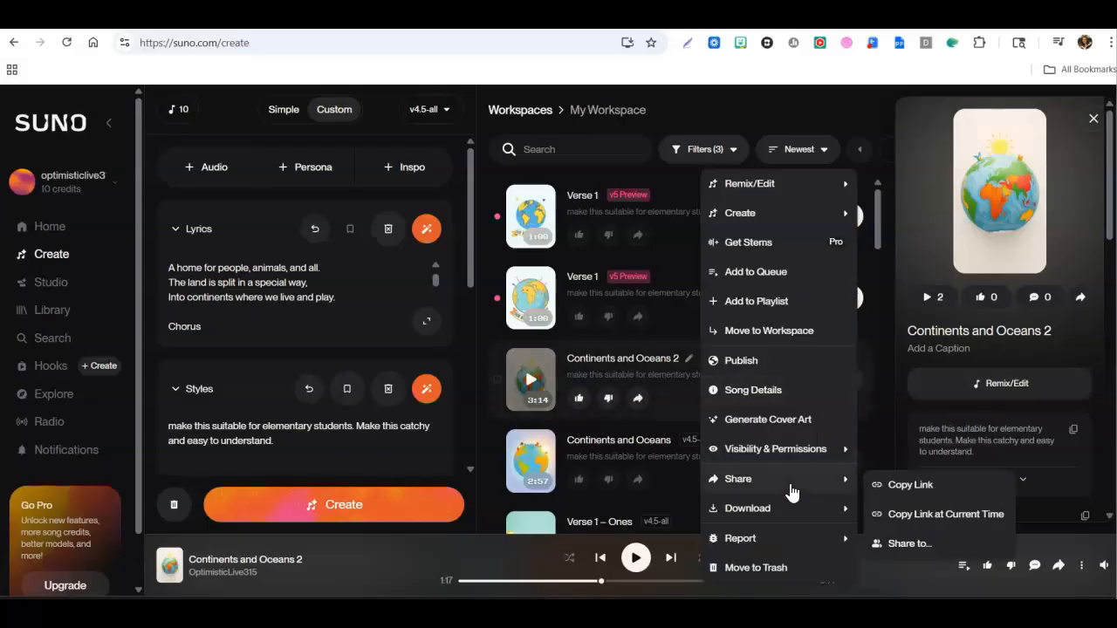
pyautogui.moveTo(779, 215)
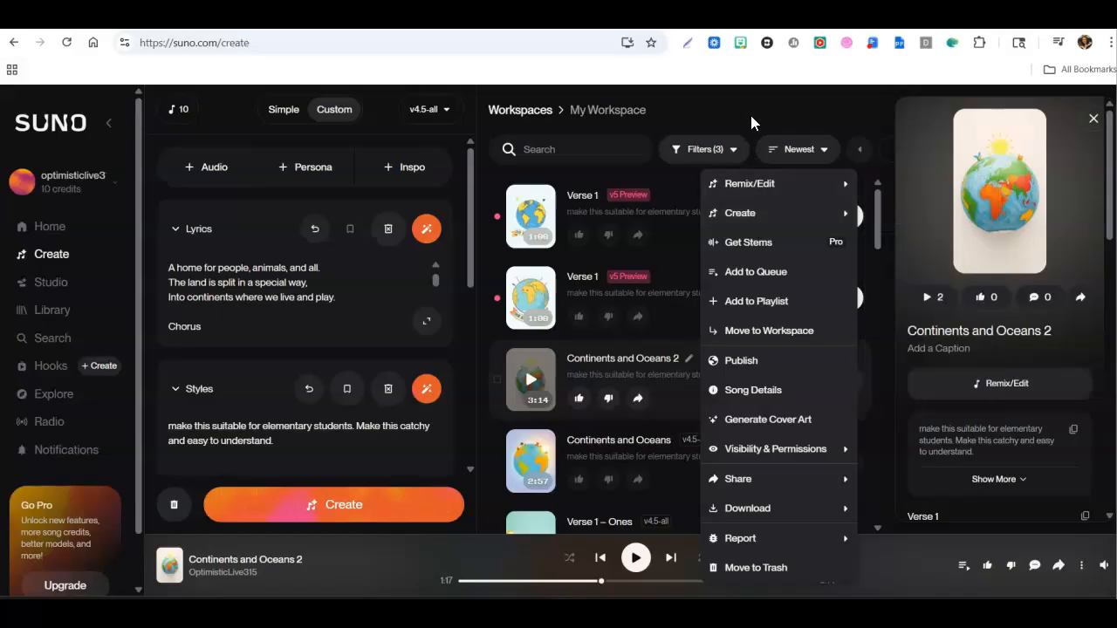
pyautogui.click(748, 112)
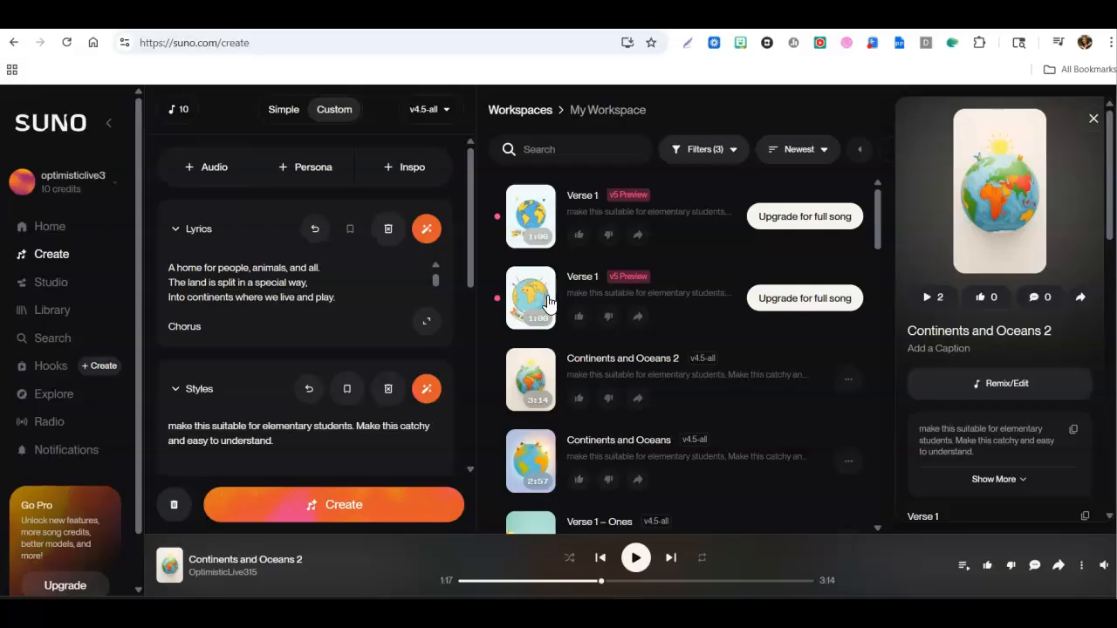
# Open the song library and look through the list of created songs
pyautogui.click(55, 319)
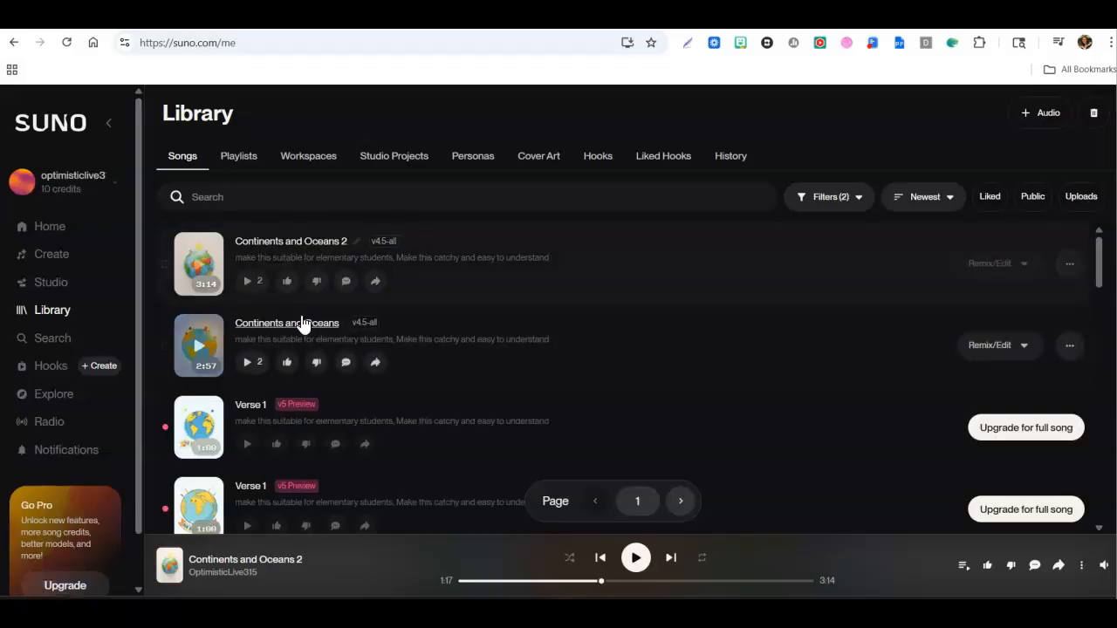
pyautogui.scroll(-2, 413, 375)
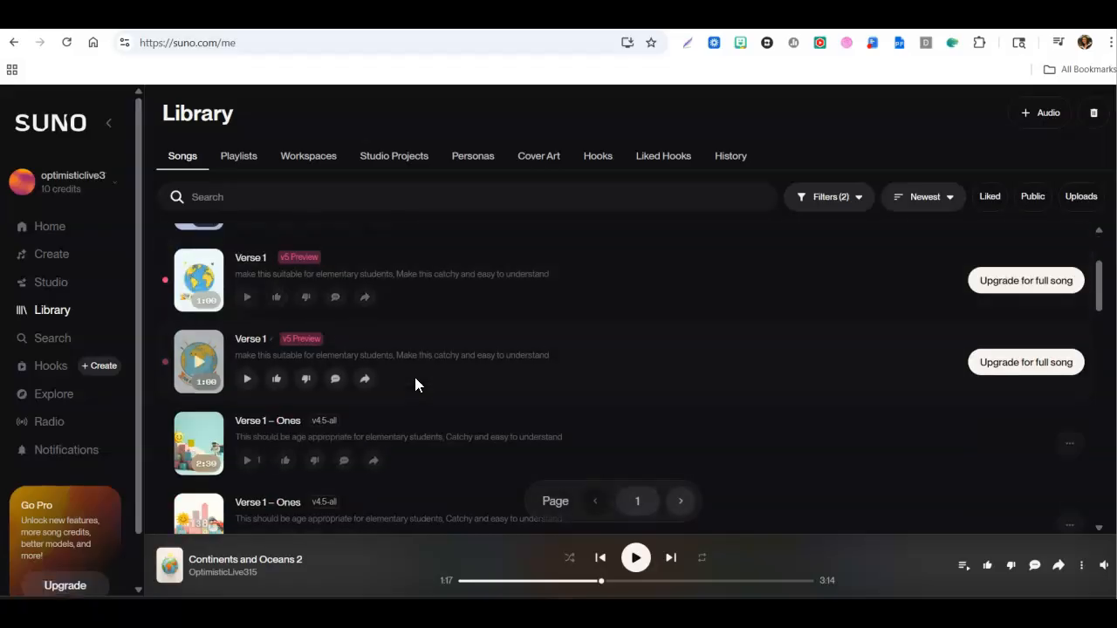
pyautogui.scroll(2, 416, 376)
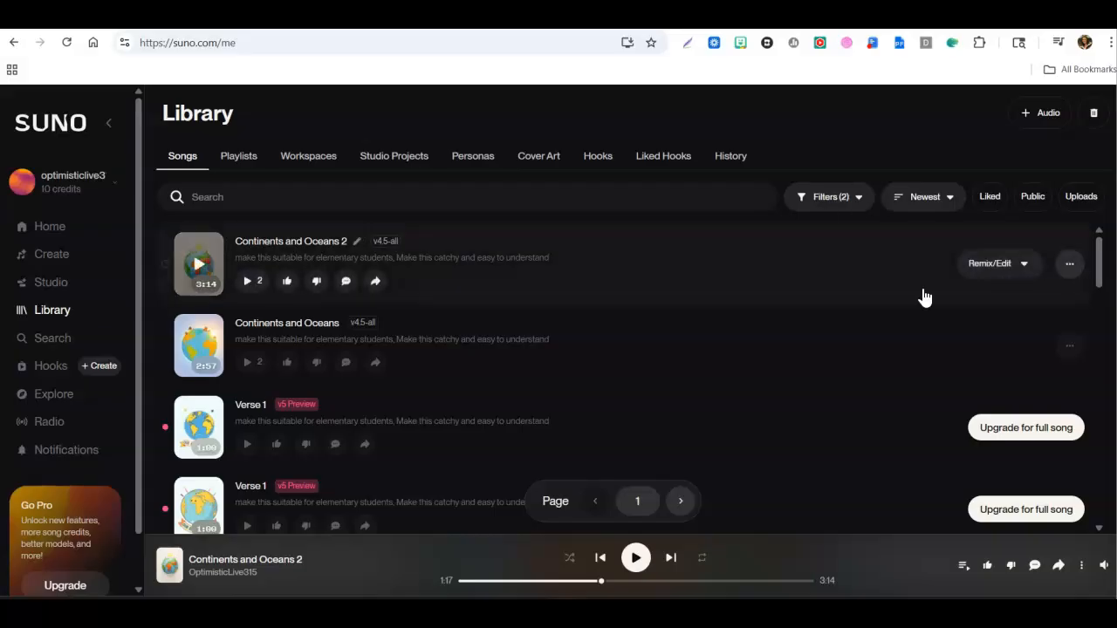
# Return to the song creation page and clear all lyrics and styles from the form
pyautogui.click(55, 266)
pyautogui.click(173, 512)
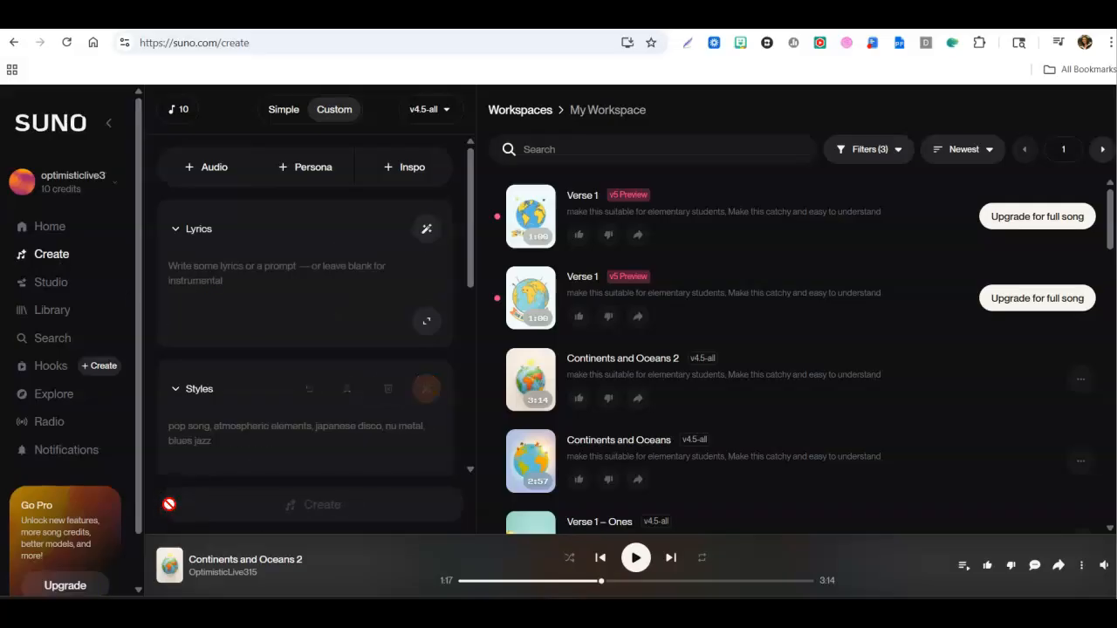